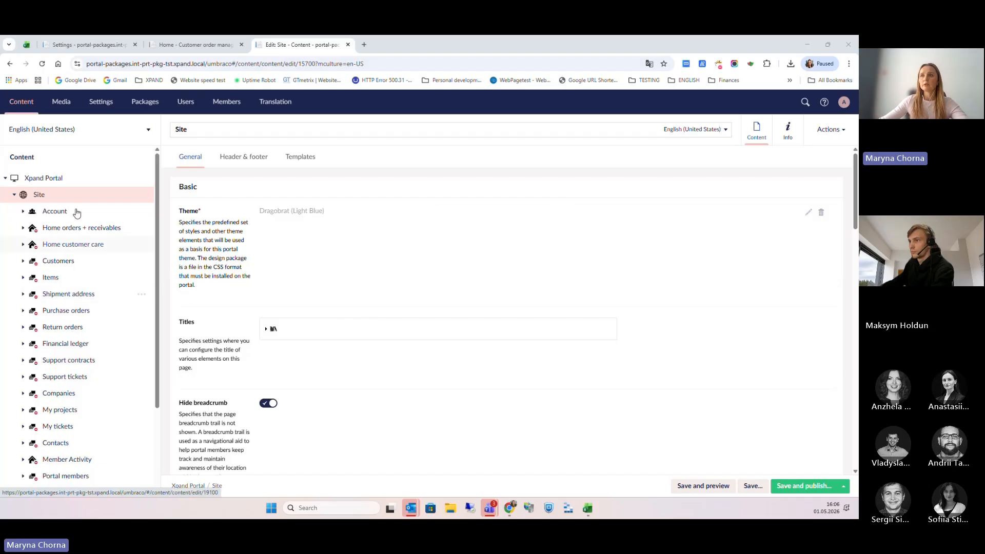
Switch the content tree of the site to Dutch (Belgium) and make the tree area slightly narrower.
left_click(54, 129)
left_click(52, 173)
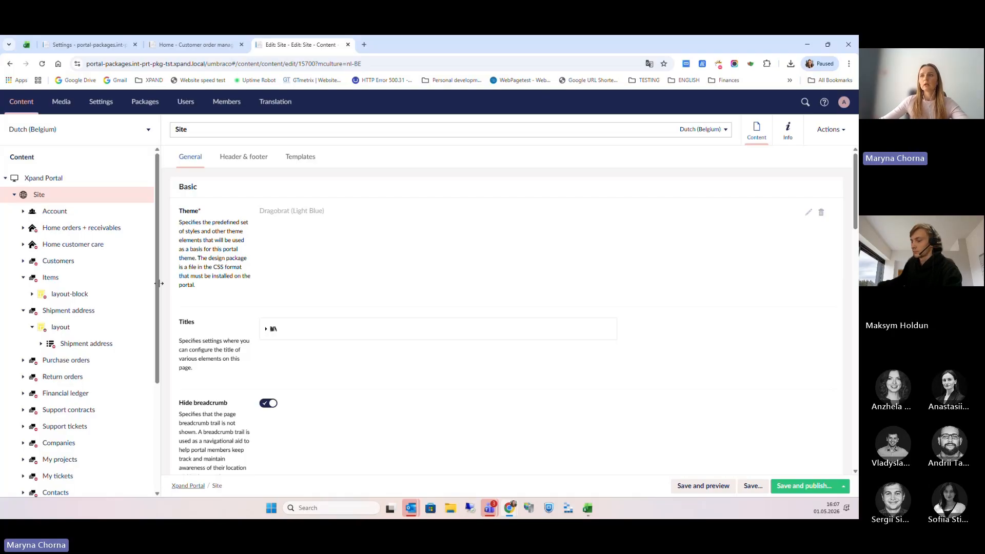
left_click_drag(161, 282, 152, 282)
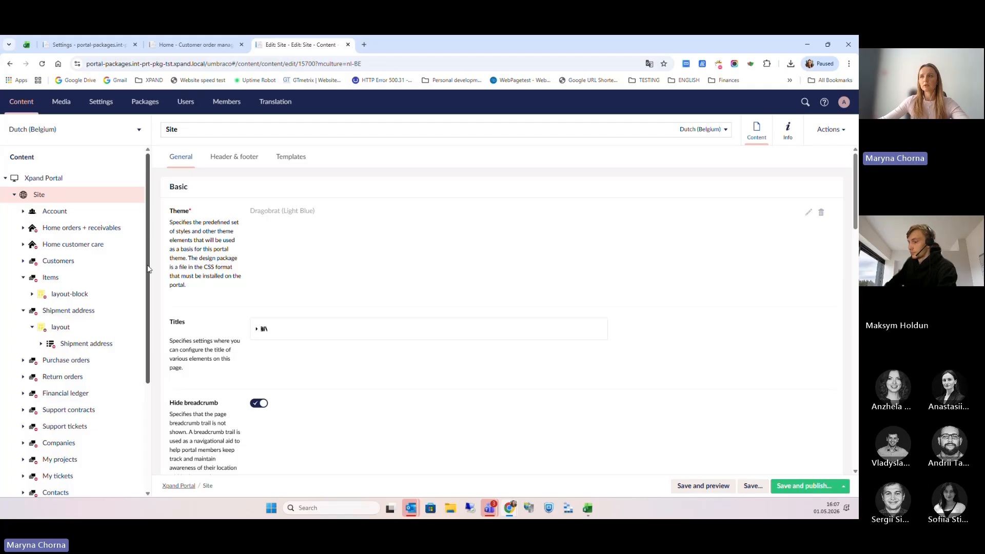
mouse_move(351, 301)
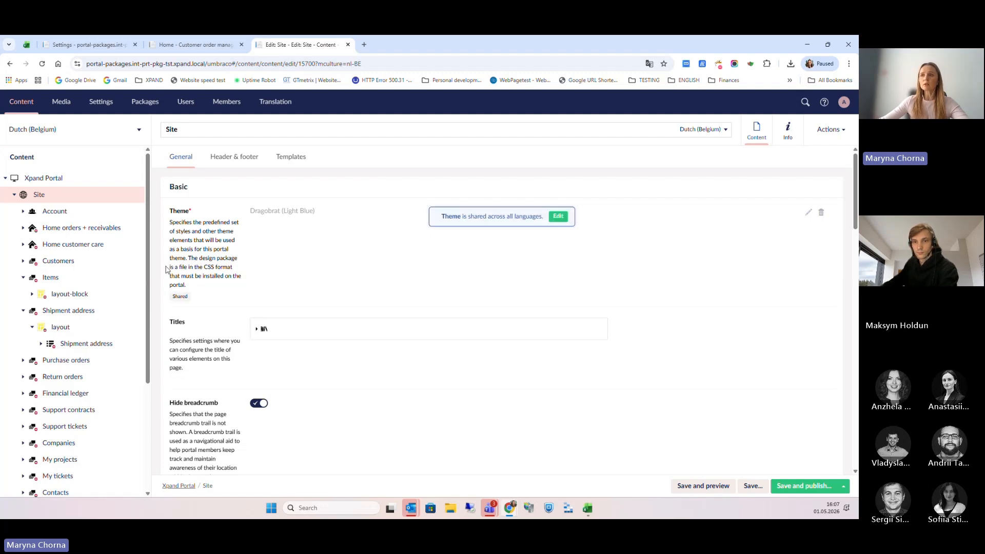
Go to the portal settings and view the list of configured languages.
left_click(99, 106)
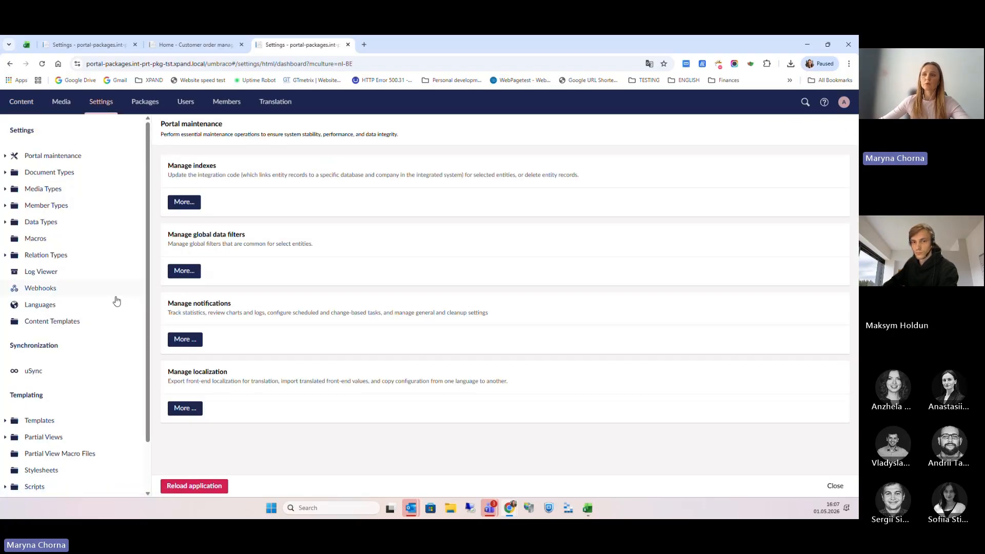
left_click(58, 304)
left_click(75, 308)
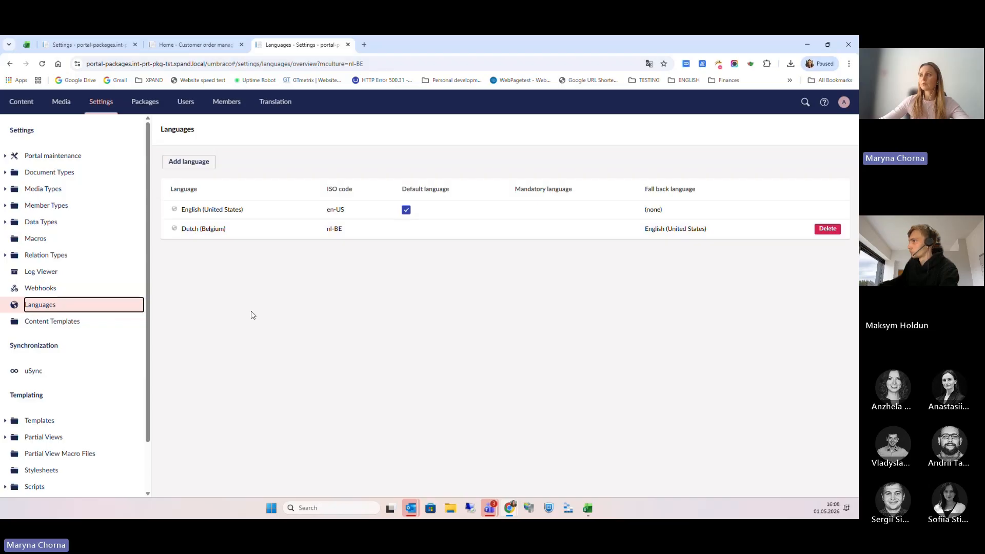
left_click_drag(149, 271, 144, 272)
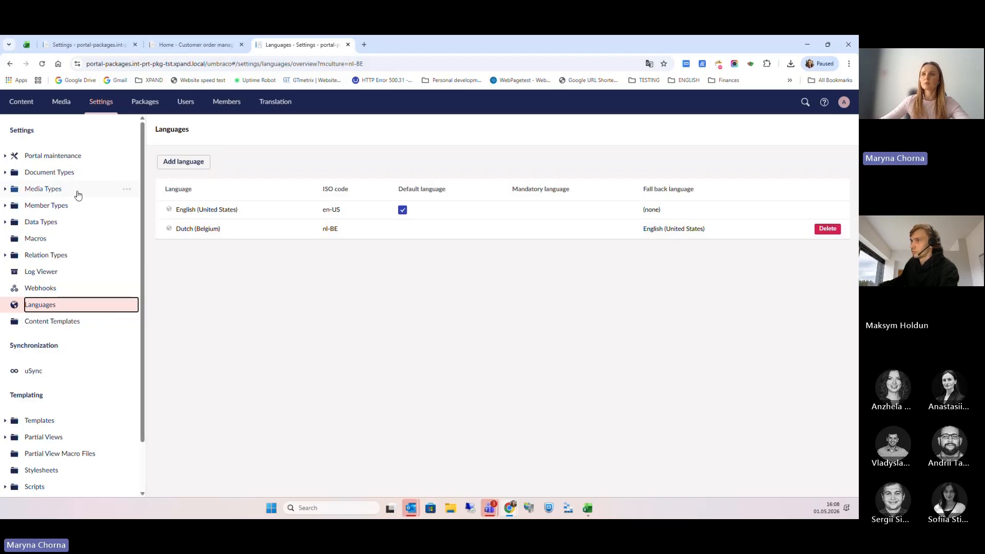
Open Manage localization under Portal maintenance and view the source languages offered for copying content configuration to another language.
left_click(51, 155)
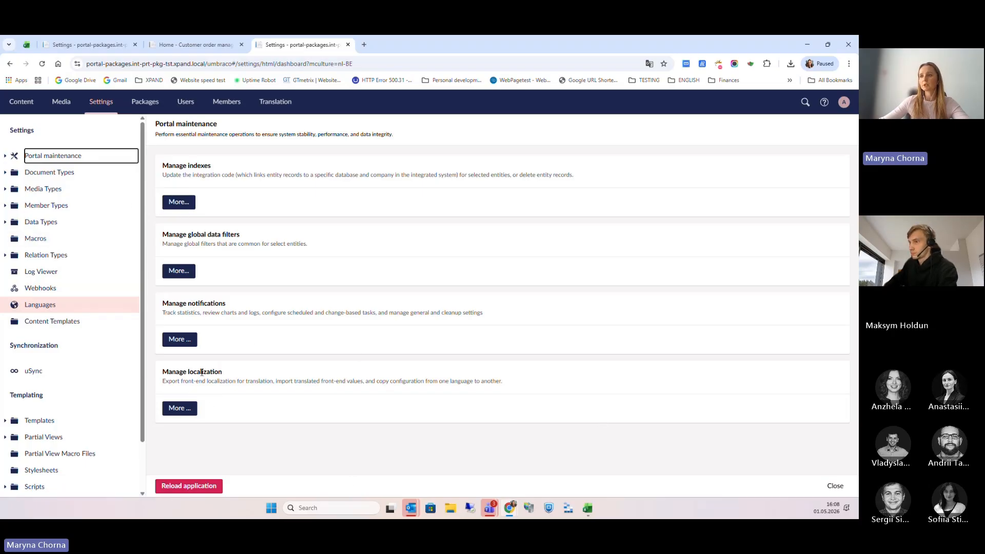
left_click(180, 410)
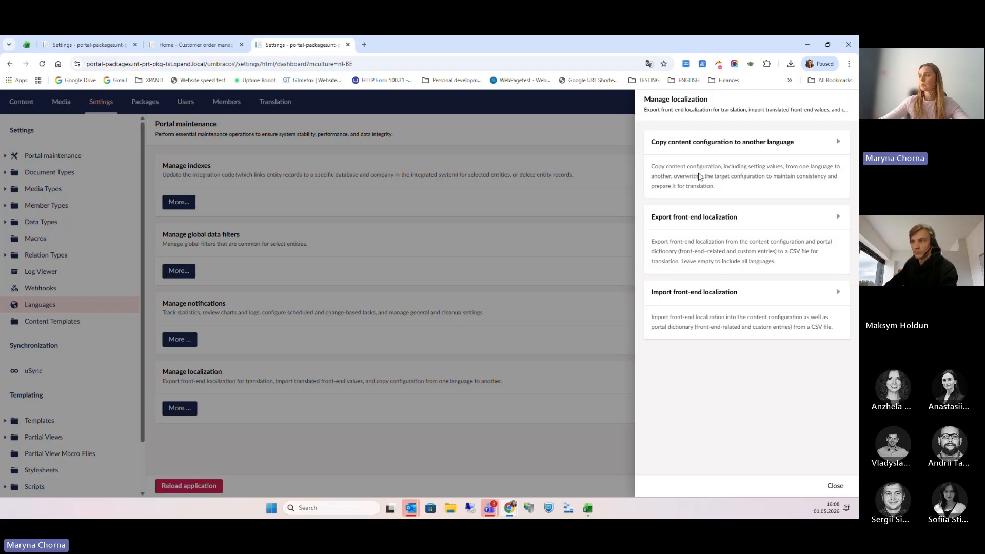
left_click(699, 143)
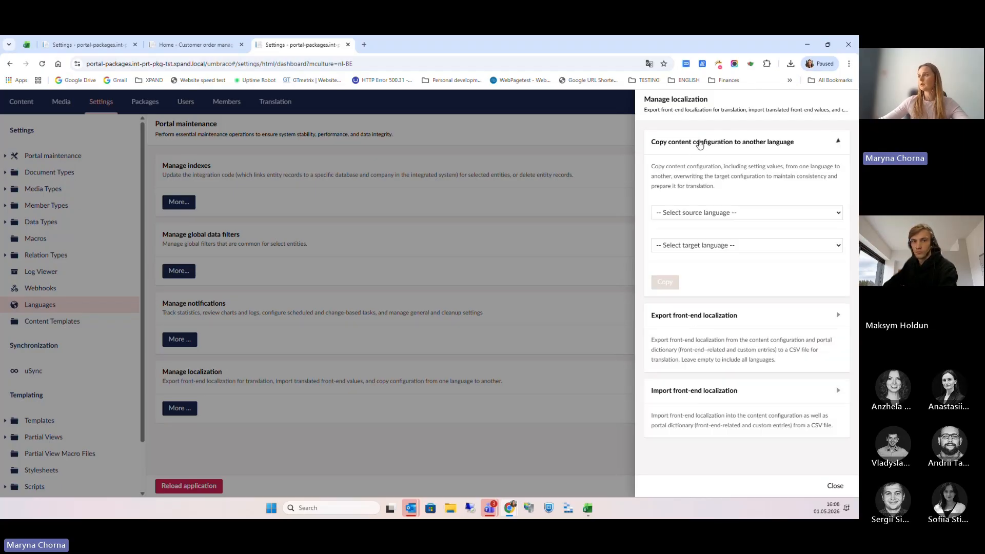
left_click(693, 216)
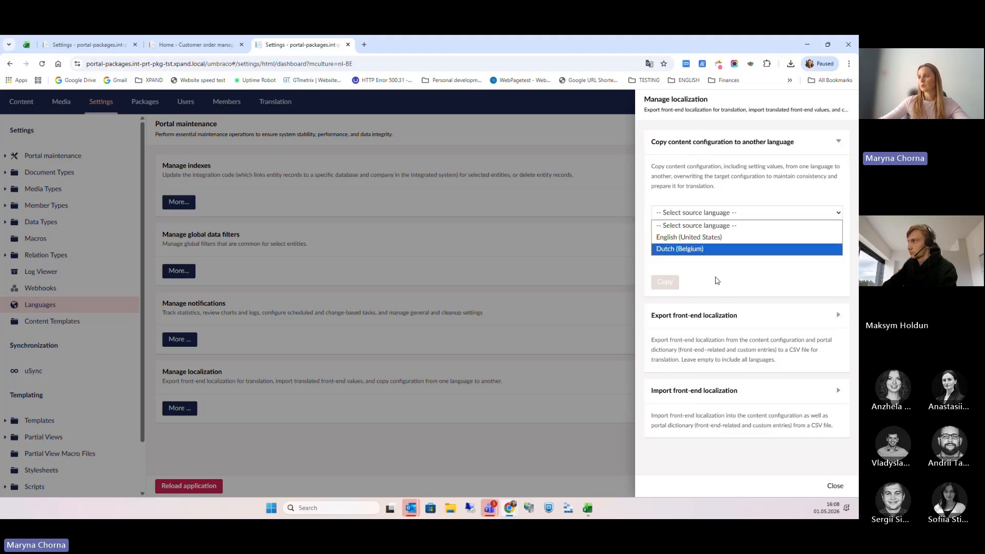
left_click(688, 248)
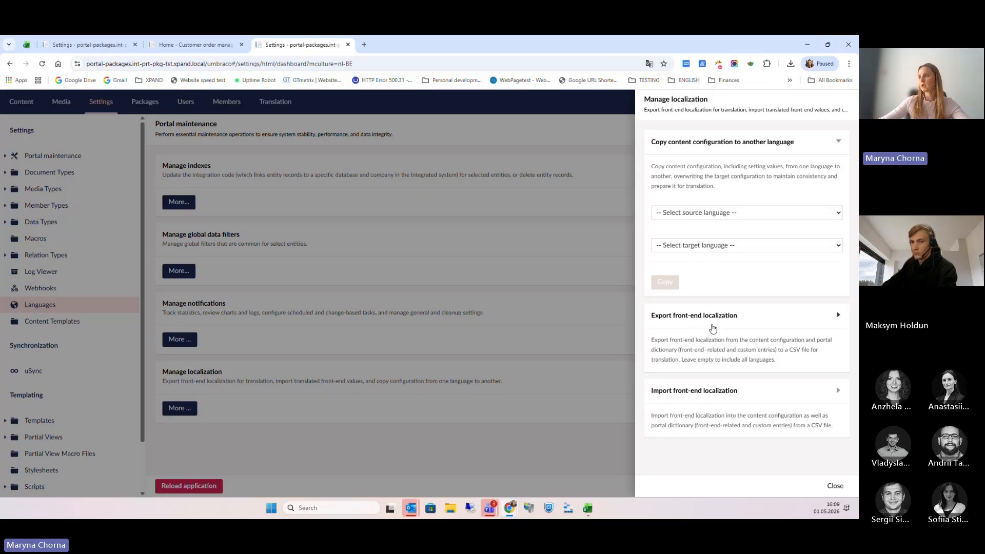
Export the front-end localization for all languages to a CSV file and agree to proceed.
left_click(714, 322)
left_click(701, 350)
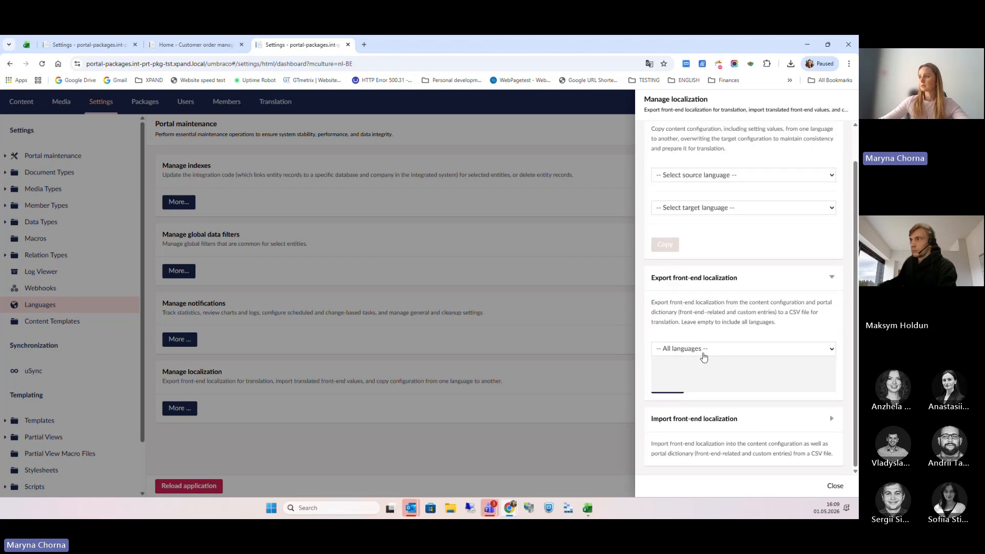
left_click(701, 354)
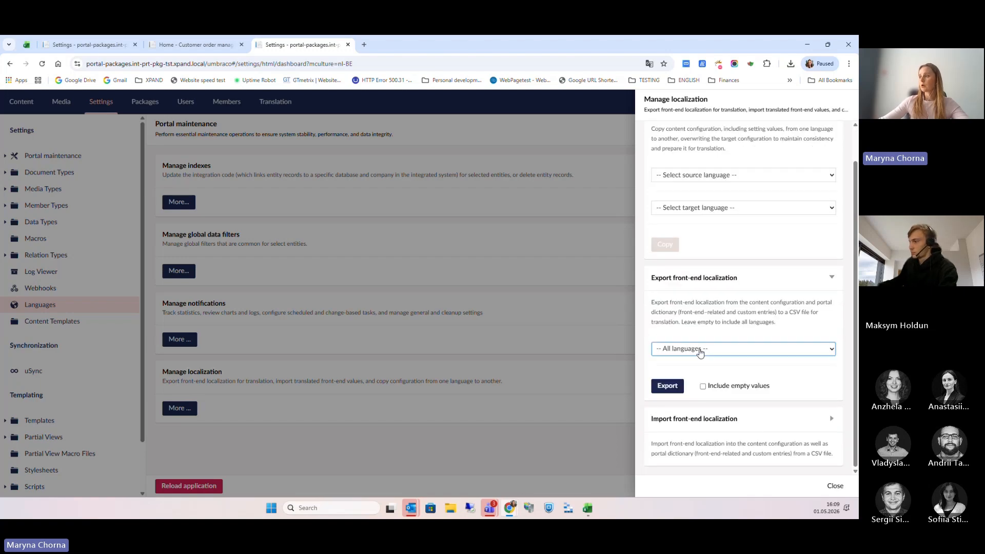
left_click(763, 350)
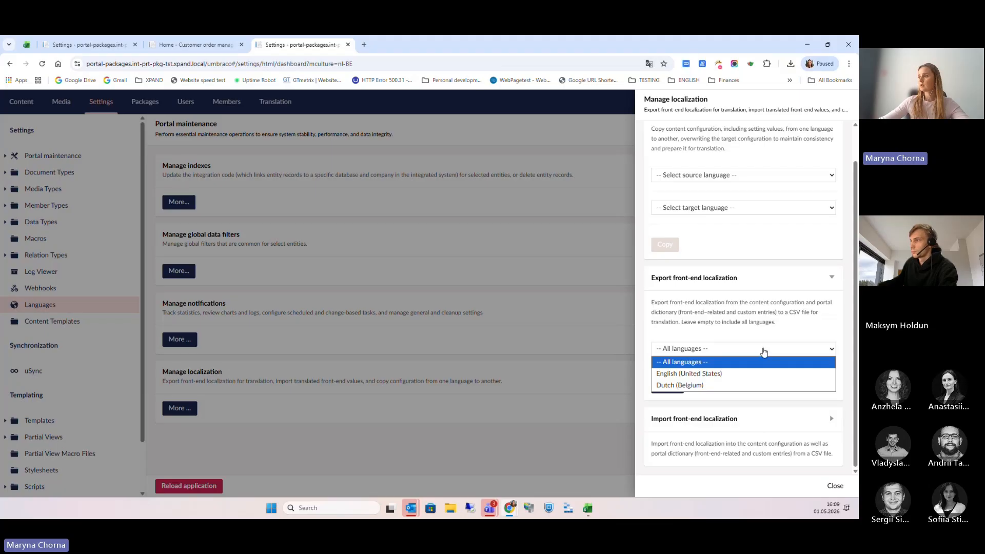
left_click(712, 338)
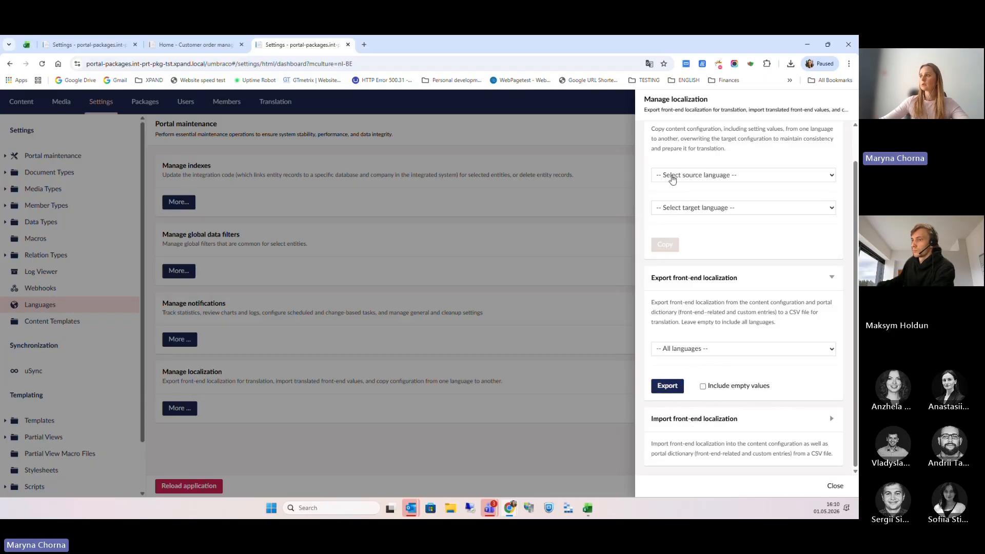
scroll(693, 222, "up", 1)
scroll(695, 287, "down", 1)
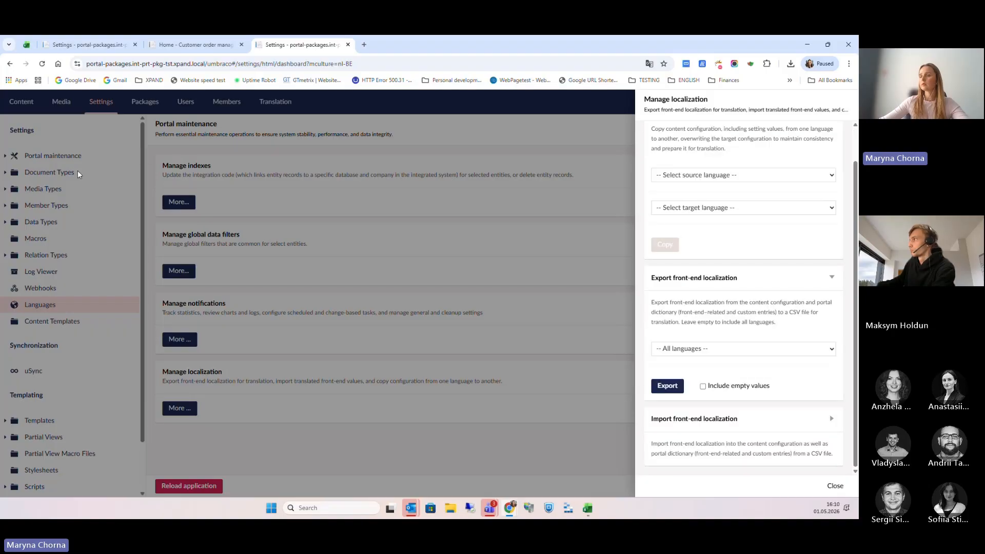
scroll(685, 344, "up", 1)
scroll(690, 340, "down", 1)
scroll(690, 340, "down", 1)
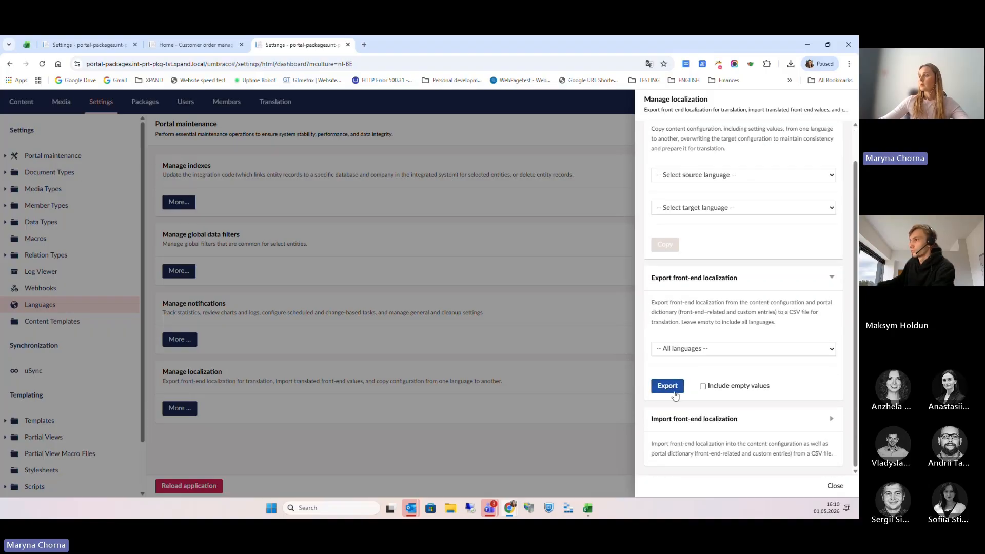
left_click(667, 386)
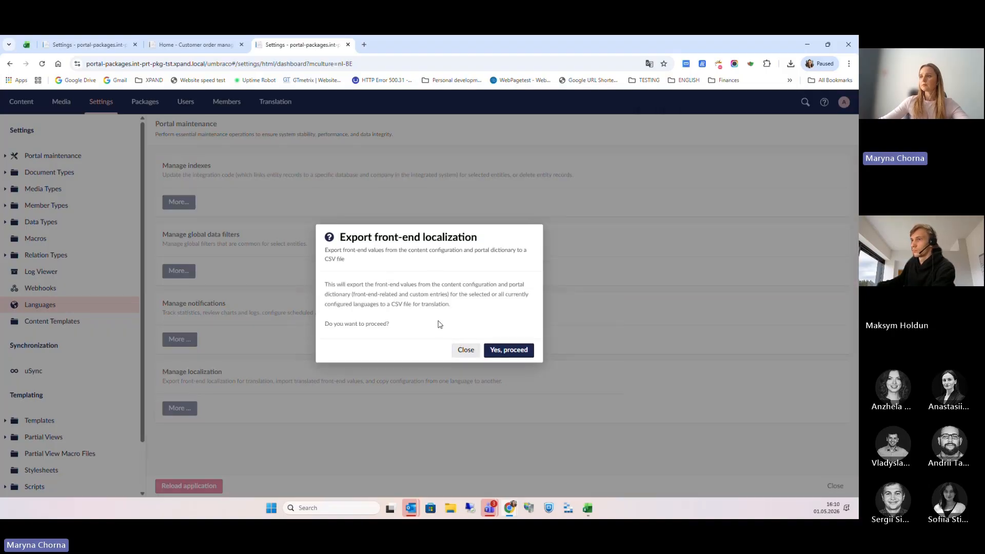
left_click(526, 359)
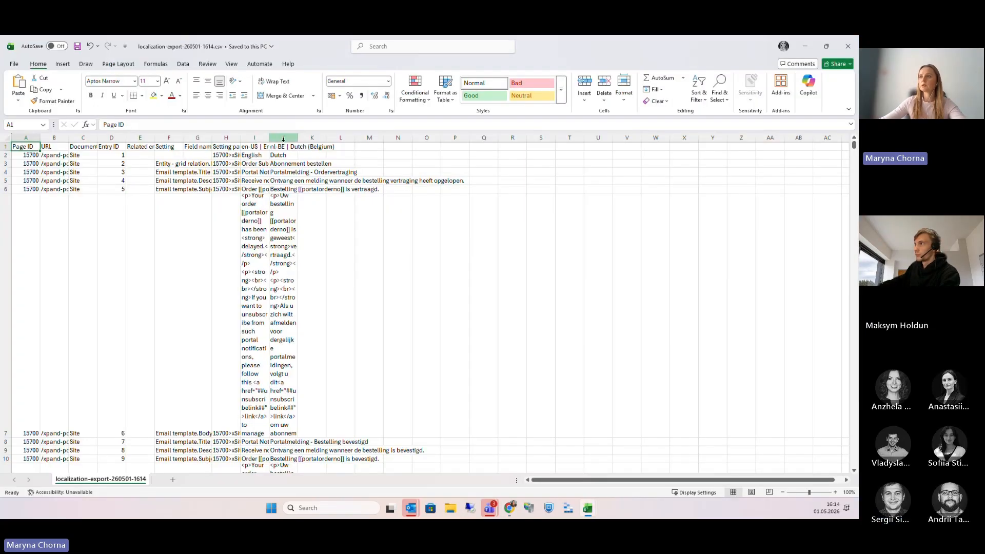
In the exported localization CSV in Excel, widen the English (United States) and Dutch (Belgium) columns so their texts are readable.
left_click_drag(270, 137, 269, 136)
double_click(269, 136)
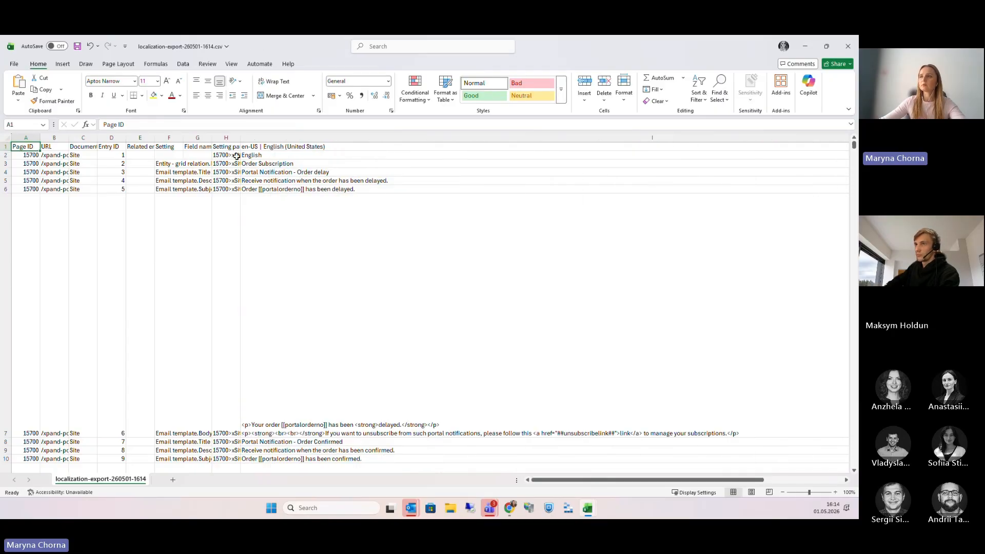
left_click_drag(581, 480, 664, 480)
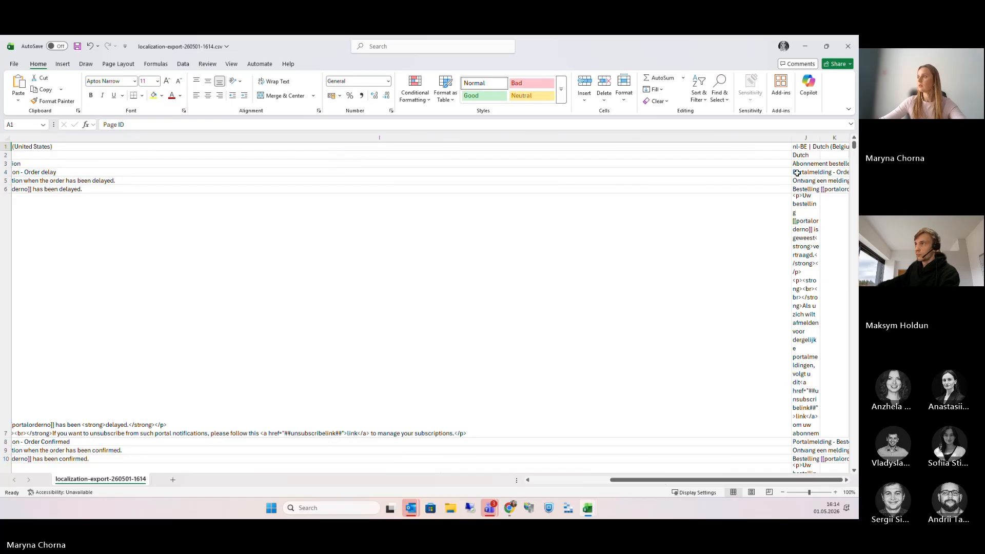
left_click_drag(788, 136, 375, 138)
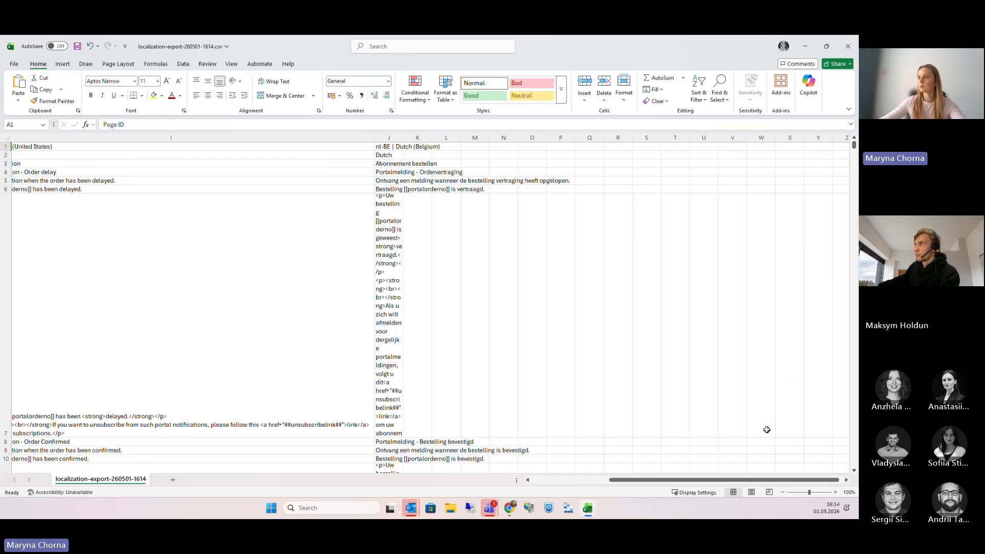
left_click_drag(563, 162, 563, 162)
scroll(91, 203, "left", 5)
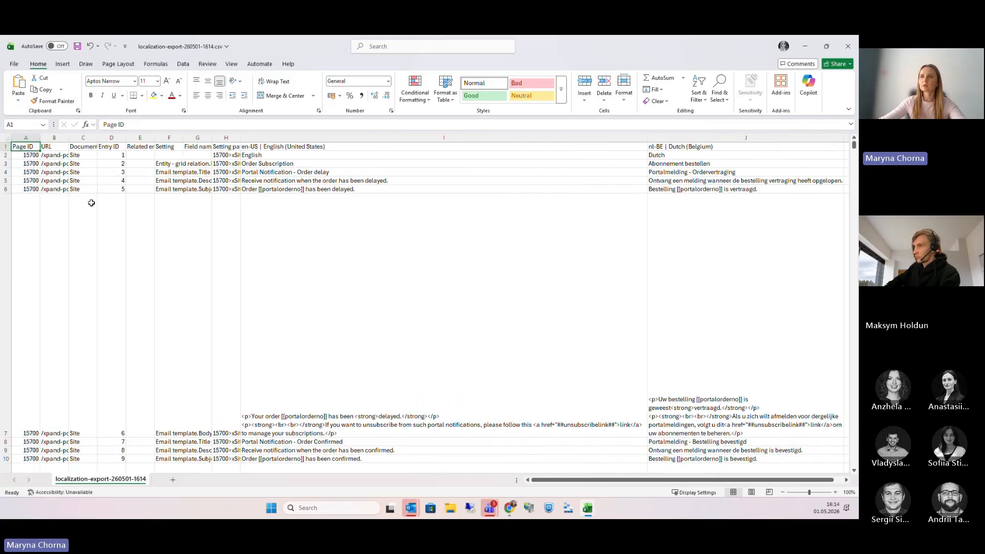
Add filters to the header row of the exported localization sheet.
key("shift+space")
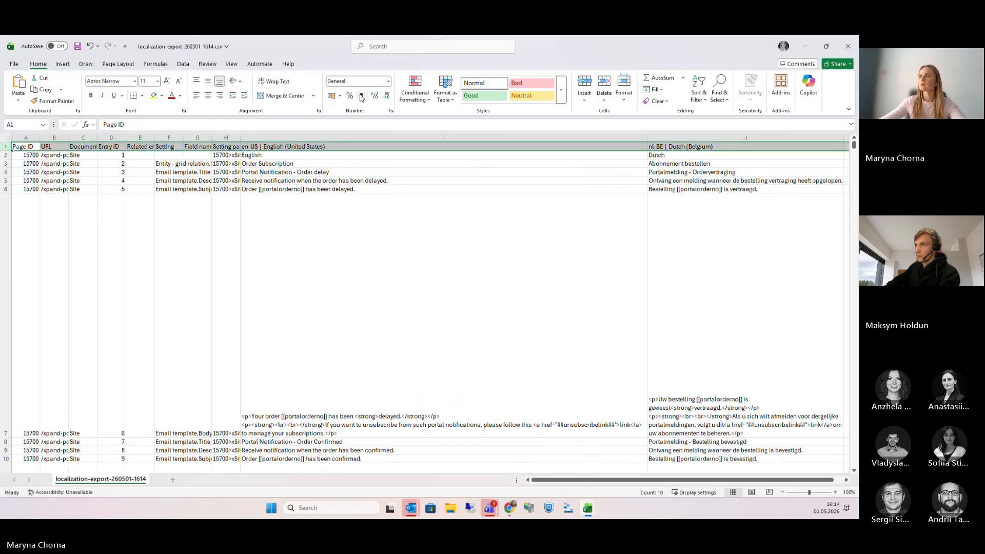
left_click(183, 63)
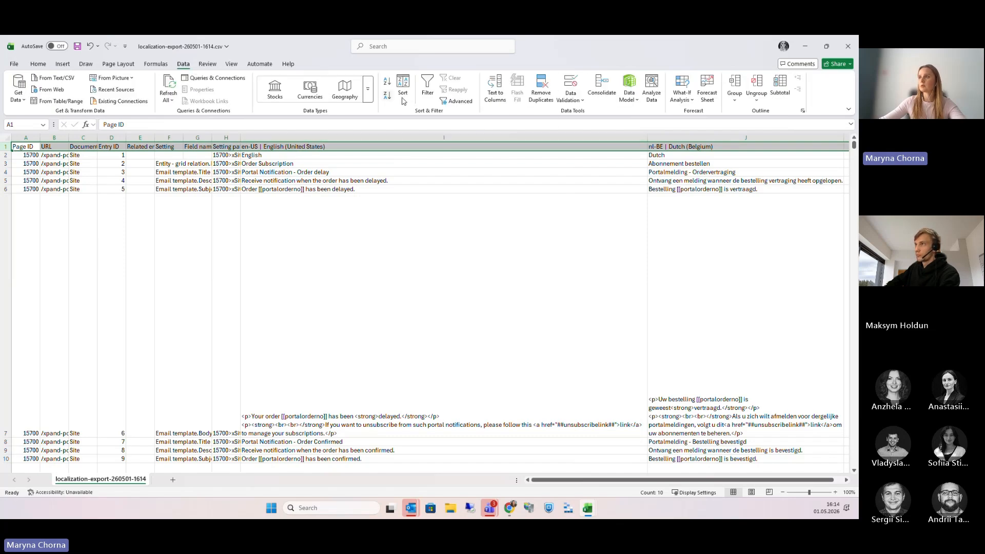
left_click(428, 88)
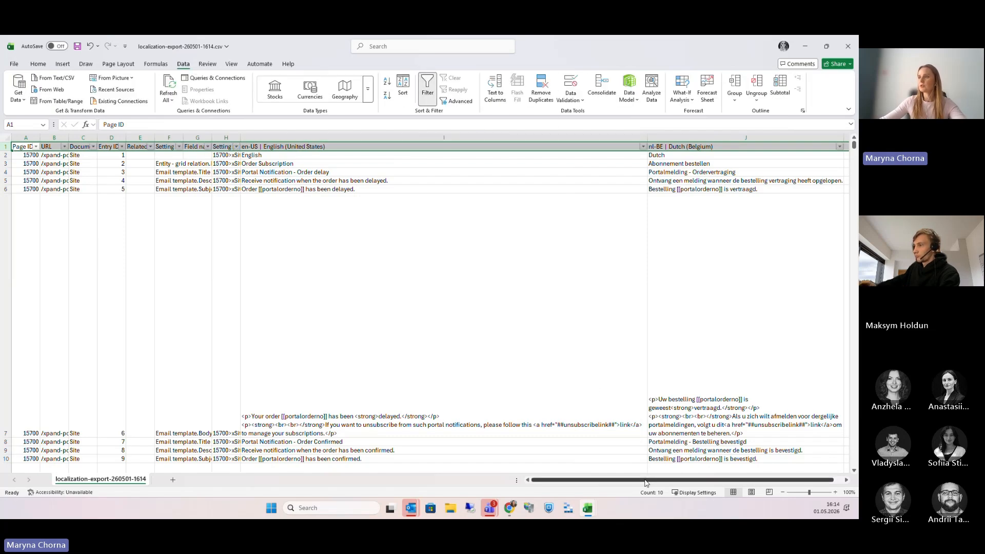
left_click(246, 126)
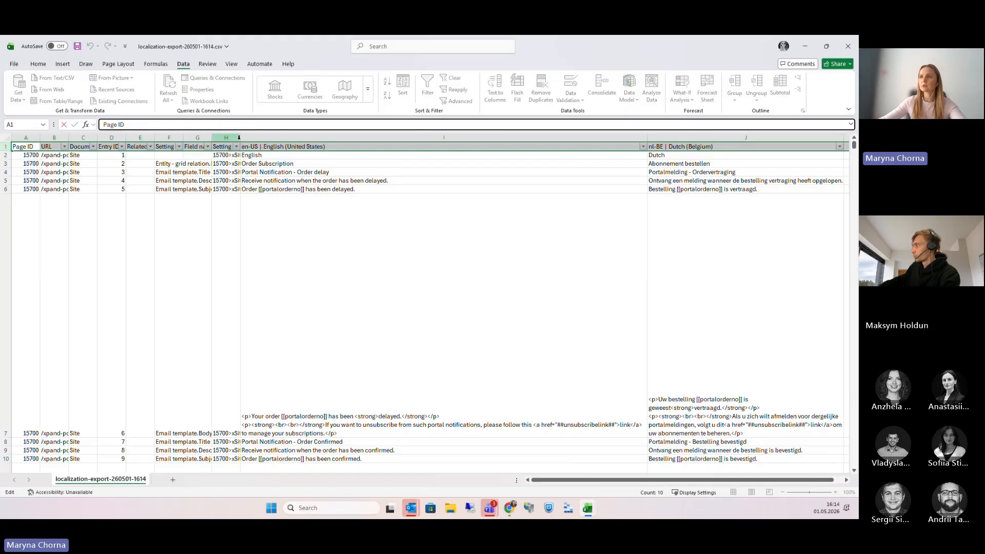
Widen the Setting path column and narrow the English (United States) column so both translations fit side by side.
left_click(250, 137)
left_click_drag(281, 145, 332, 151)
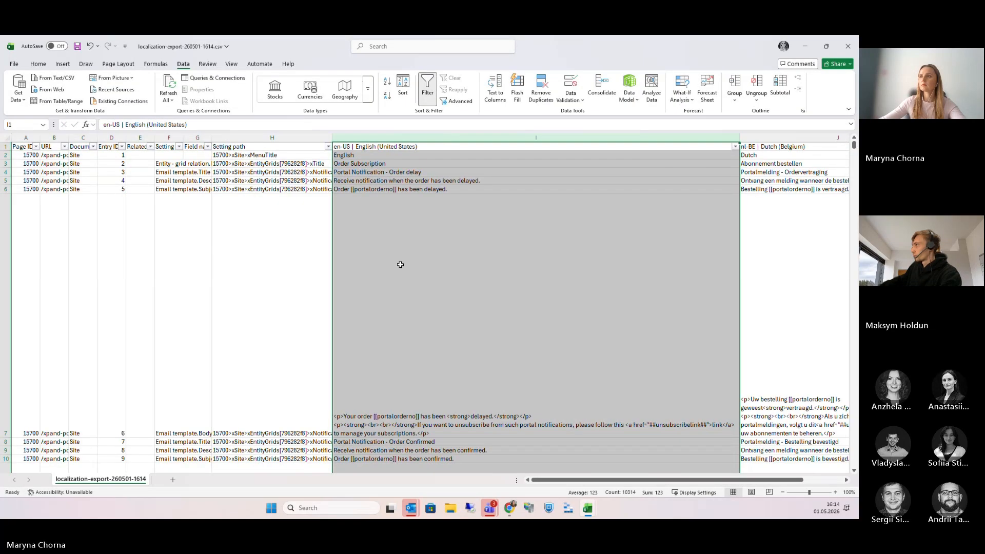
left_click_drag(549, 482, 572, 481)
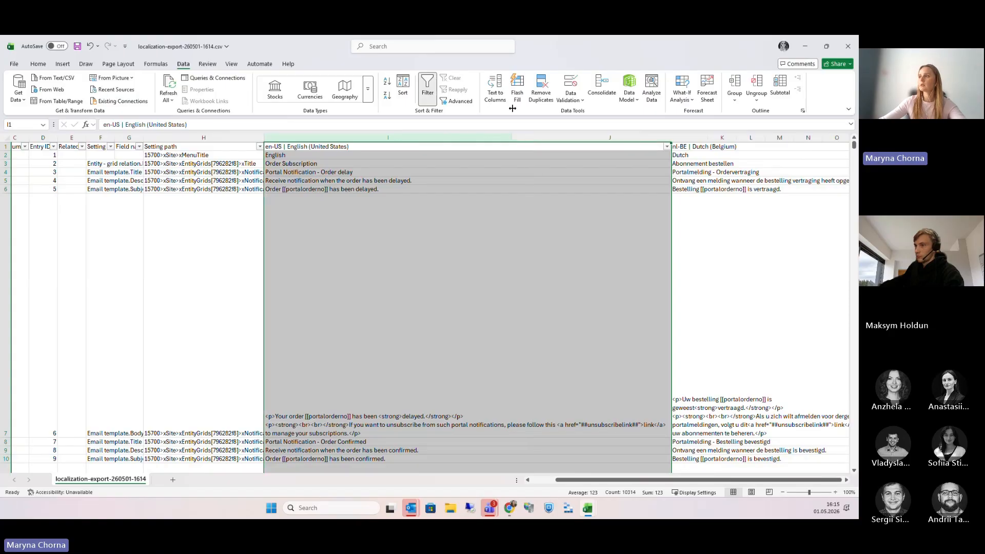
double_click(673, 140)
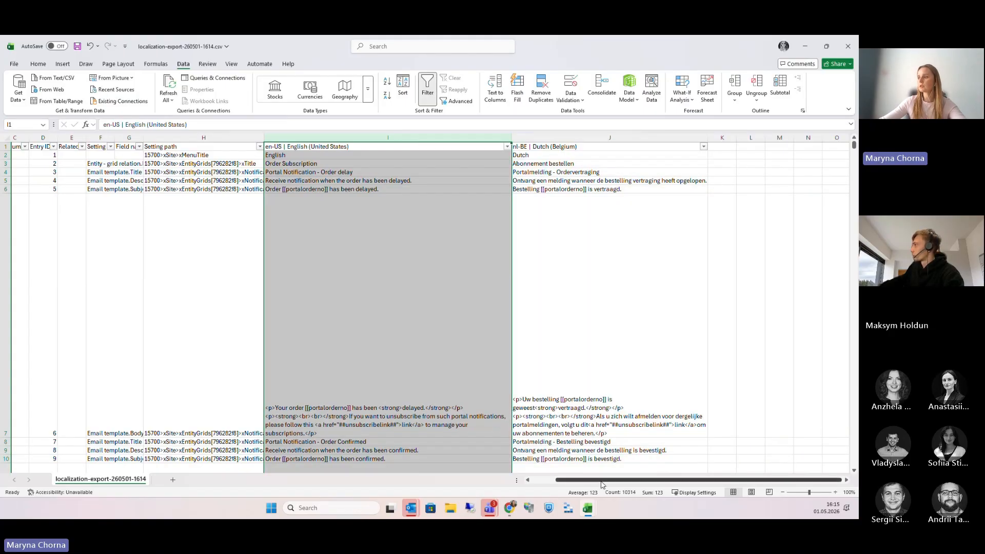
left_click_drag(602, 481, 571, 480)
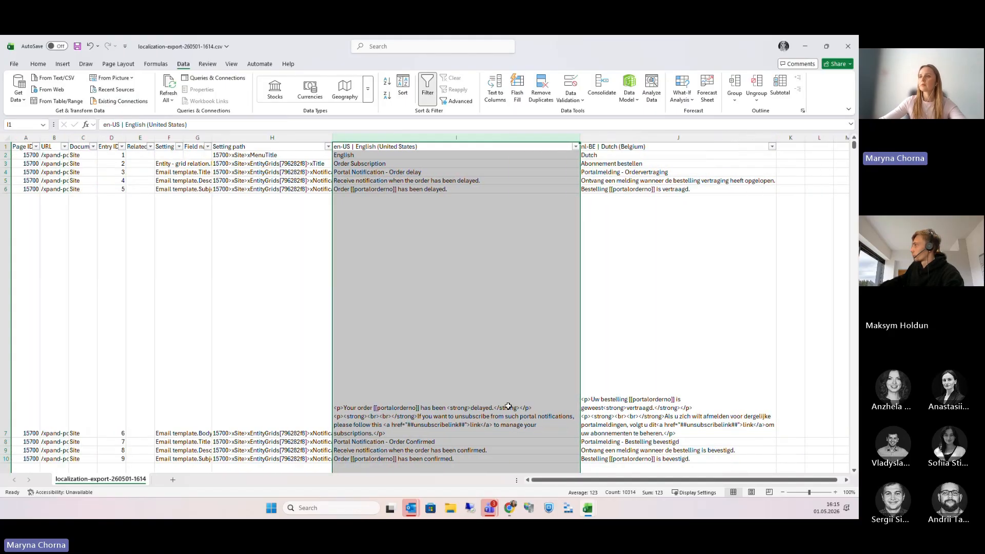
Widen the Setting, Field name, Document Type and Related entry ID columns to show their full headers and contents.
double_click(183, 137)
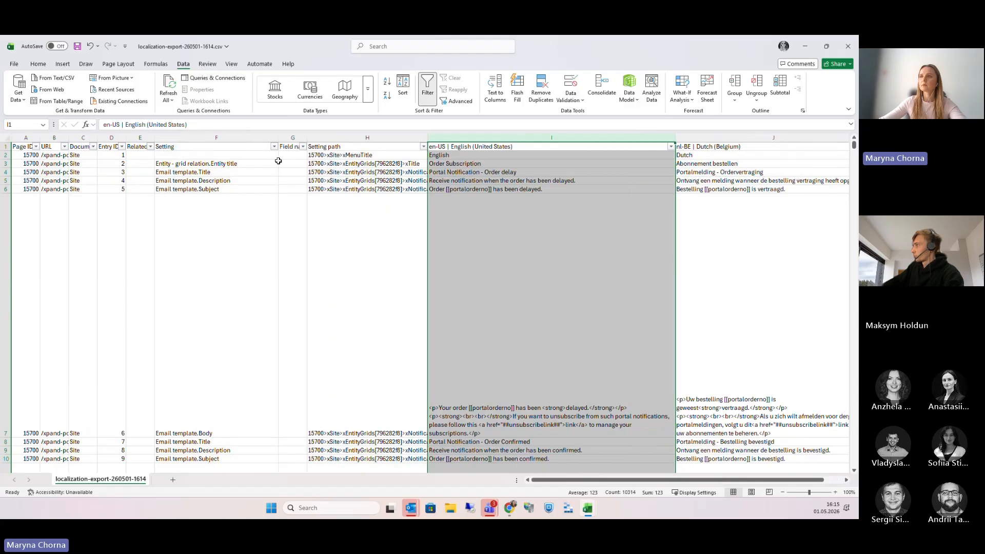
double_click(308, 139)
left_click_drag(278, 138, 258, 133)
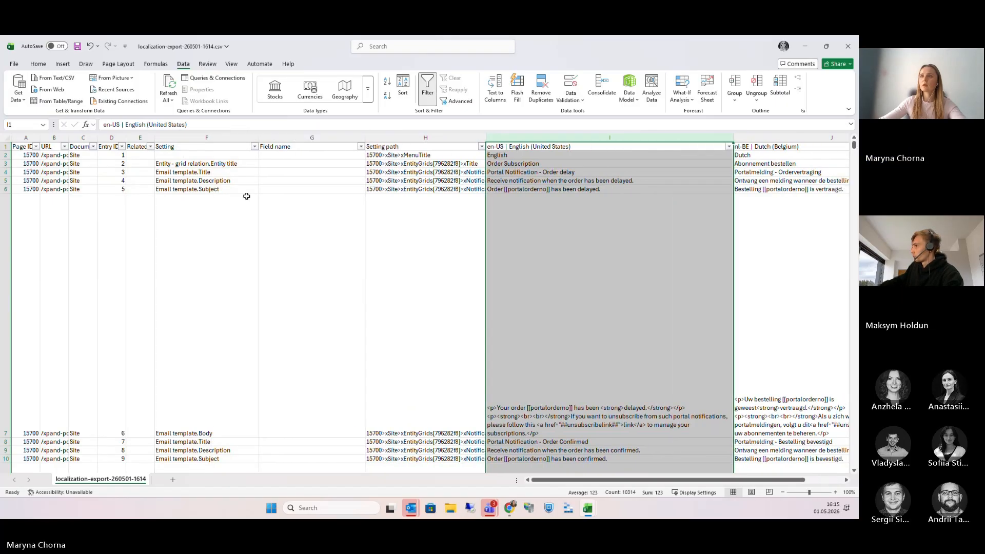
double_click(102, 139)
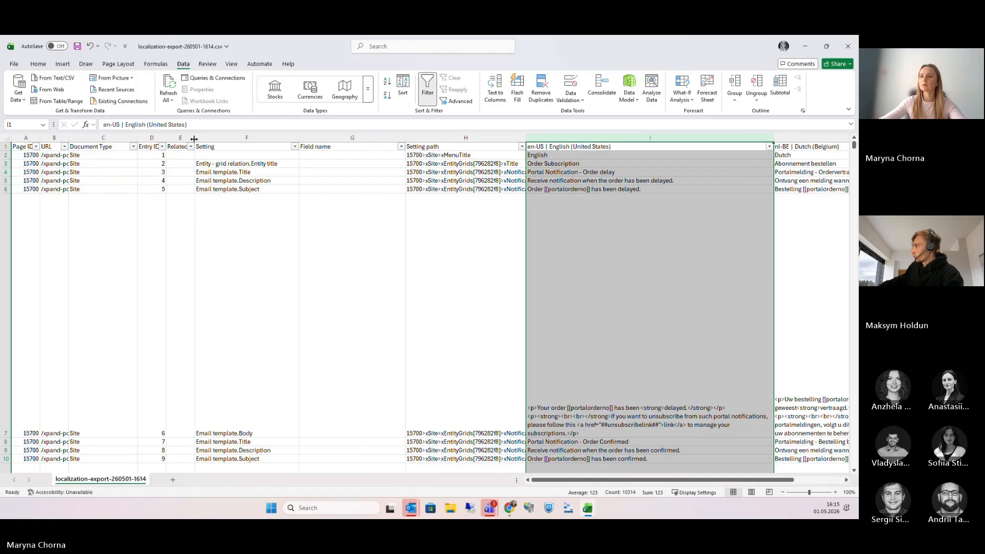
double_click(194, 138)
left_click_drag(137, 138, 189, 139)
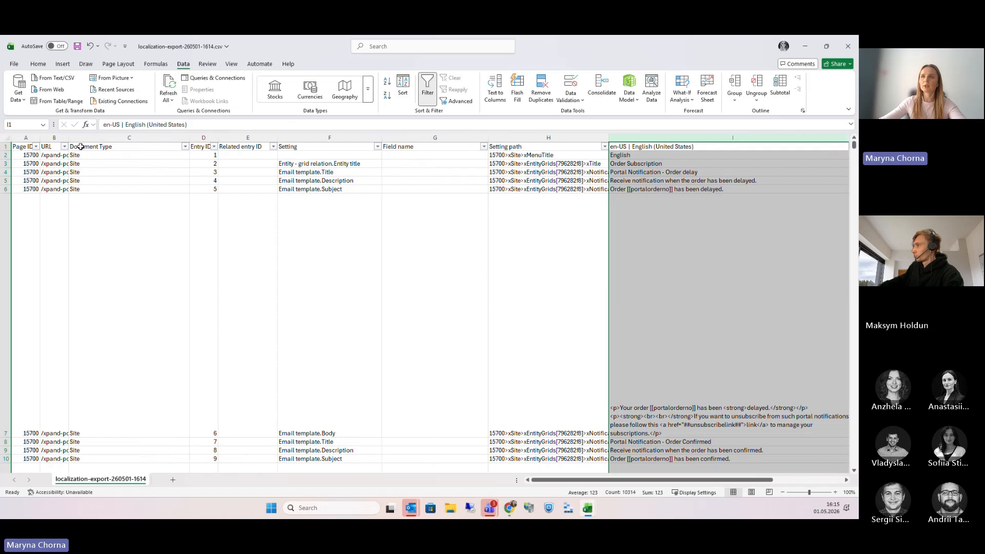
Widen the URL column and filter the Document Type column to show only Banner rows.
left_click_drag(69, 138, 123, 156)
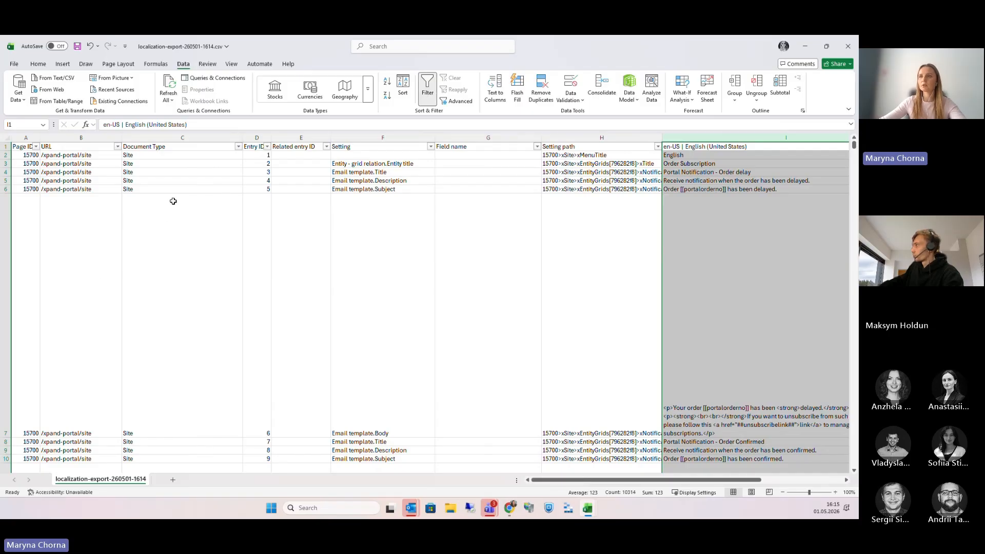
left_click(238, 147)
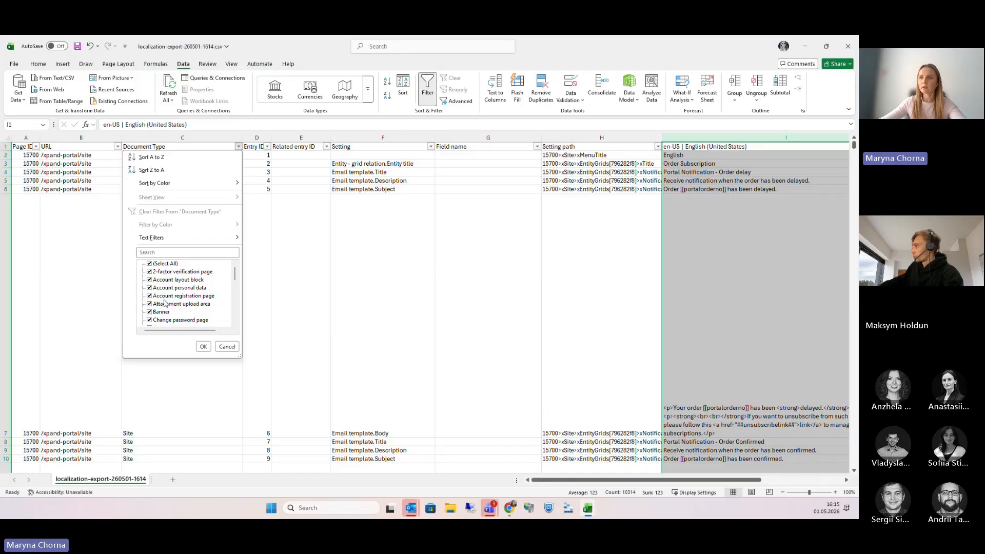
scroll(189, 310, "down", 5)
scroll(163, 279, "up", 5)
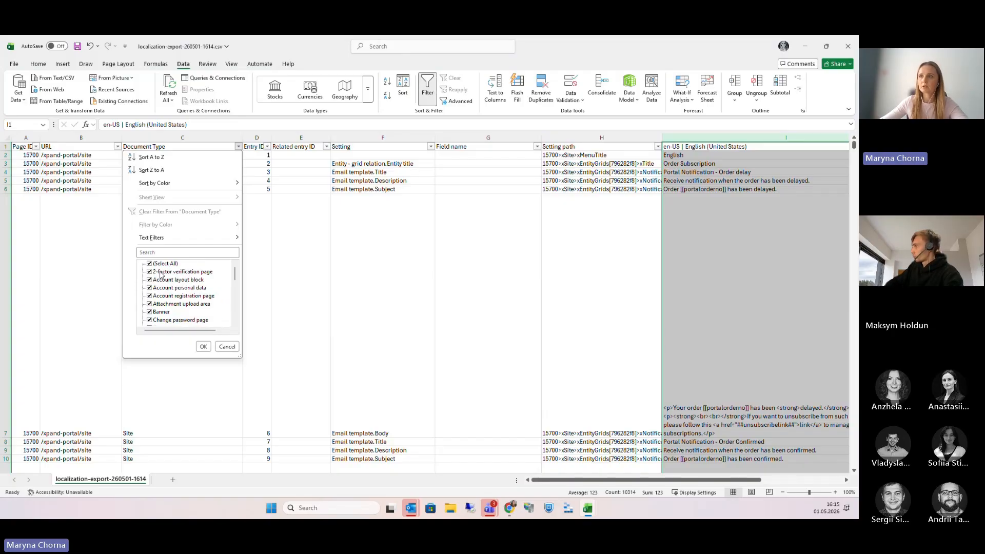
left_click(155, 265)
scroll(163, 305, "down", 5)
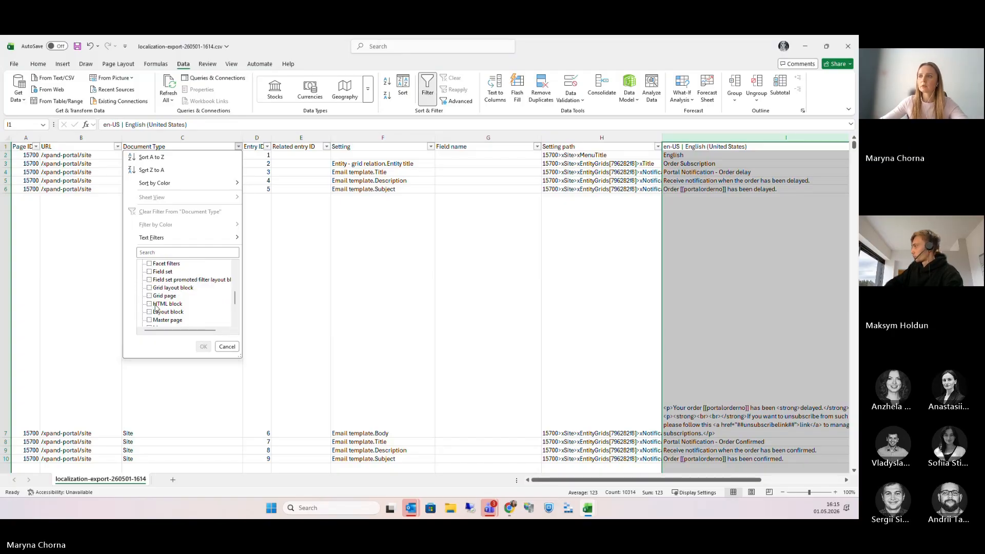
scroll(171, 310, "up", 3)
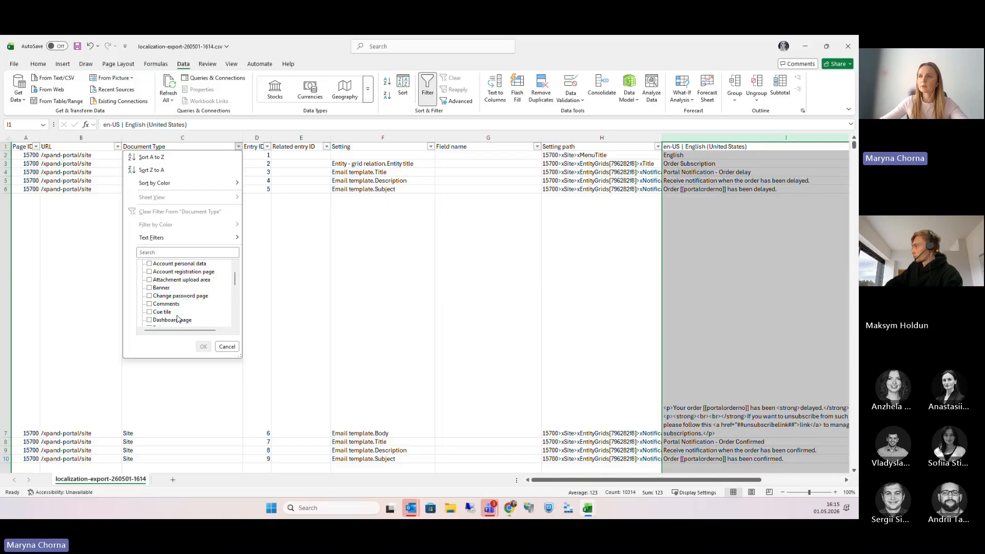
left_click(162, 288)
left_click(203, 347)
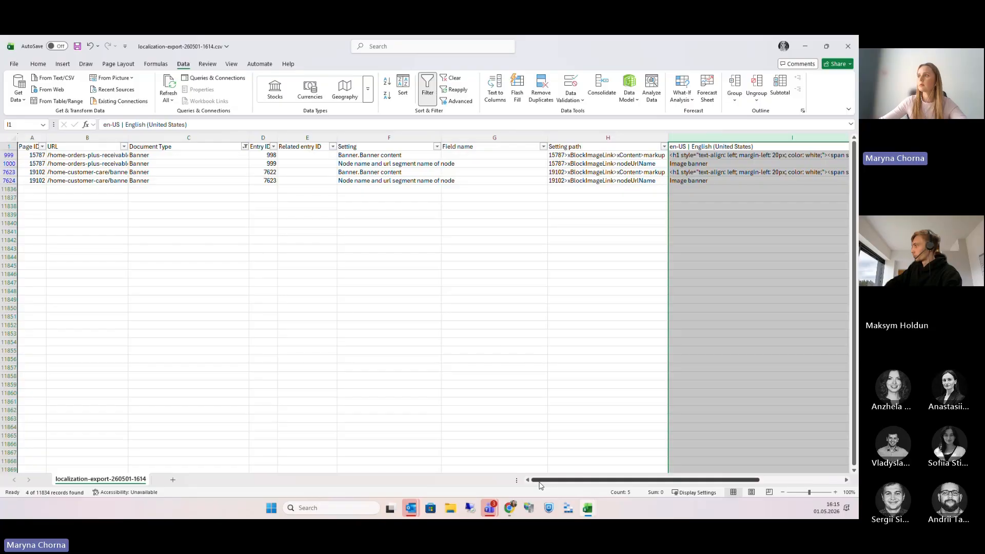
left_click_drag(539, 482, 554, 482)
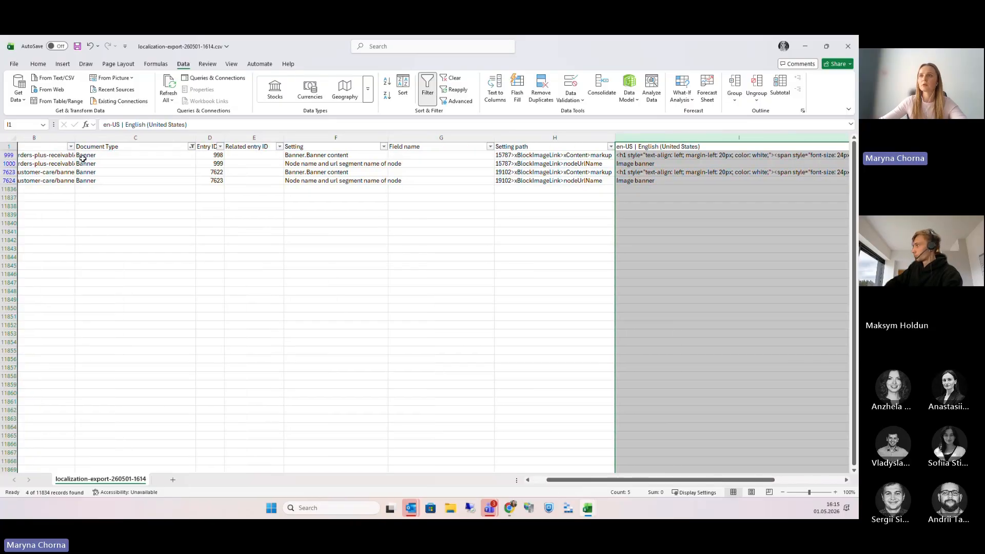
left_click_drag(546, 480, 531, 480)
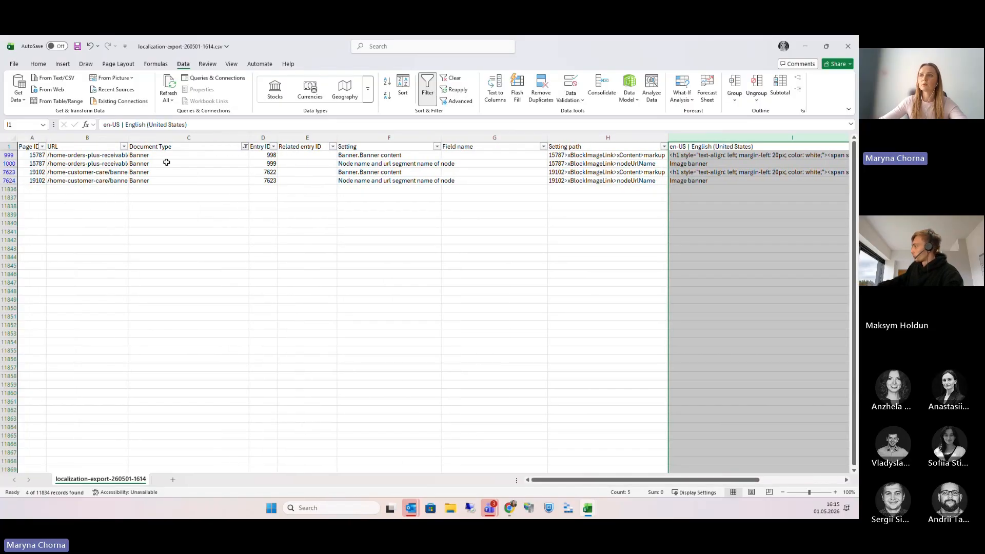
Show all document types again and widen the Entry ID and Related entry ID columns.
left_click(245, 147)
left_click(162, 313)
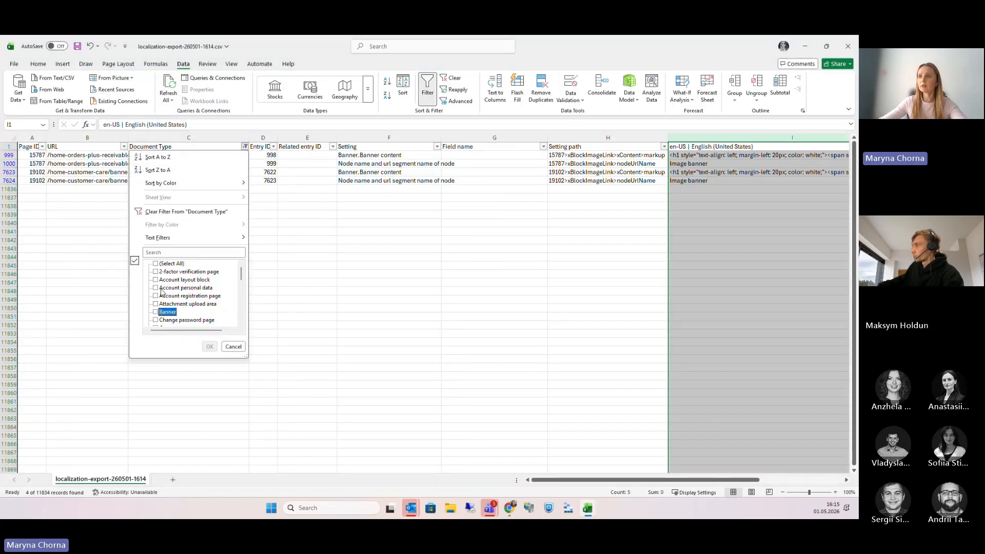
left_click(163, 264)
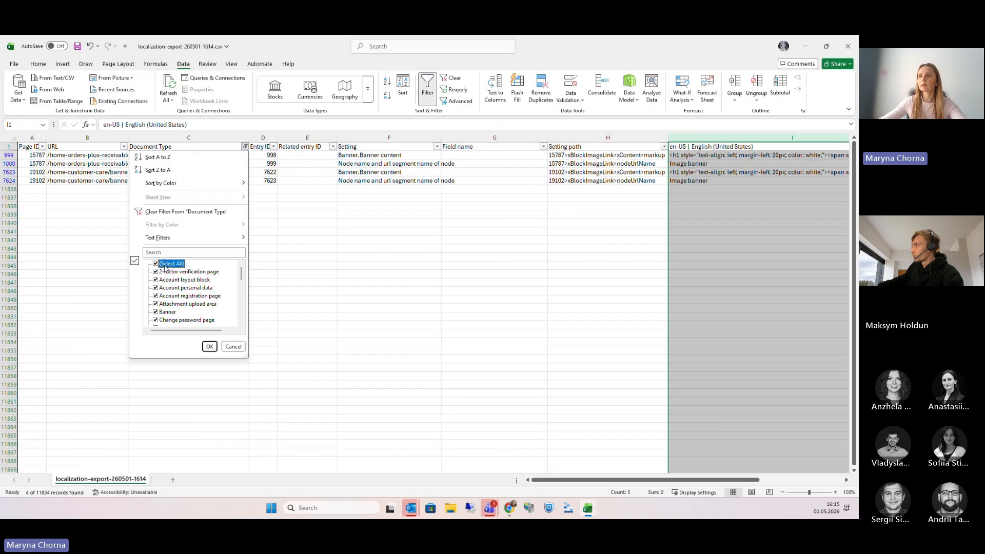
left_click(209, 347)
left_click_drag(271, 141, 361, 141)
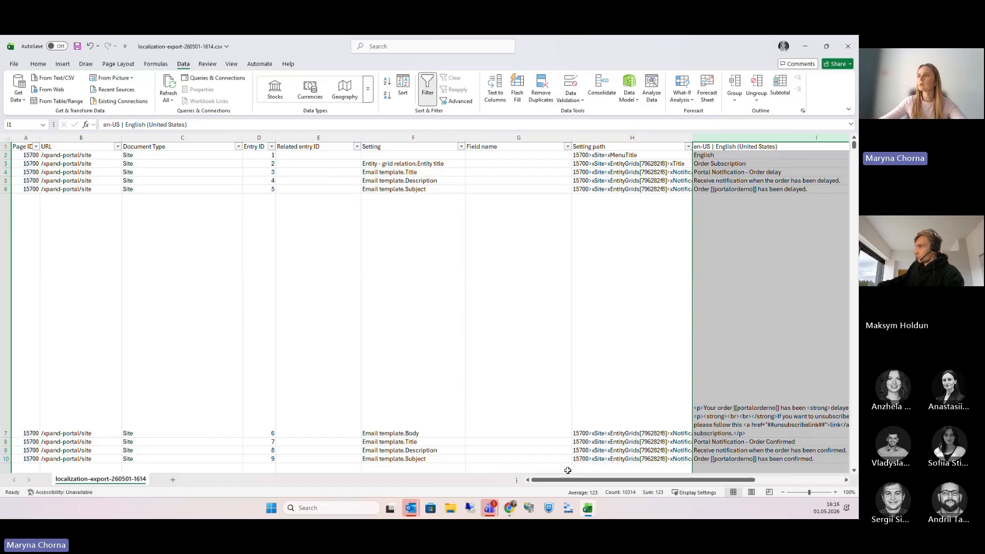
Filter the Setting column to show only the Filter.and entry.
left_click(460, 146)
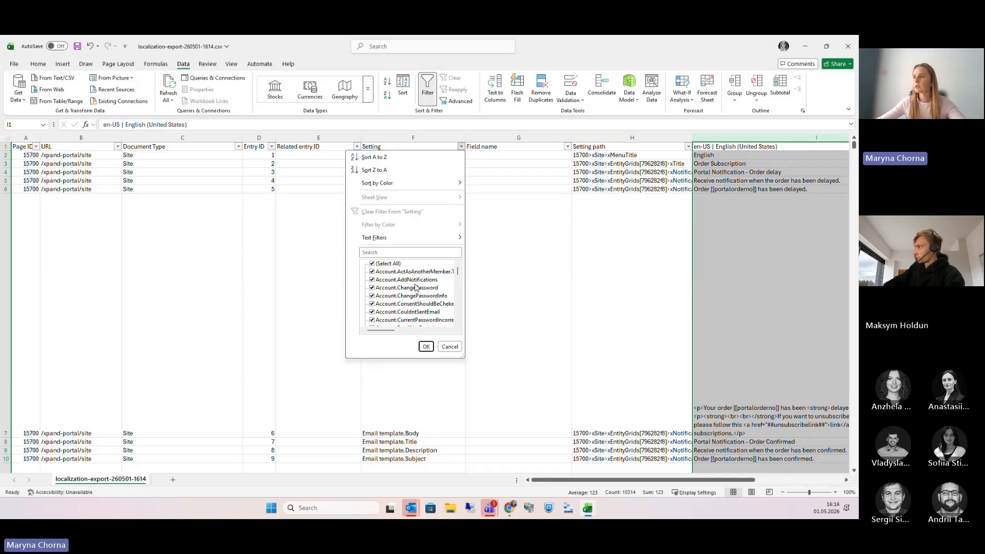
left_click(385, 265)
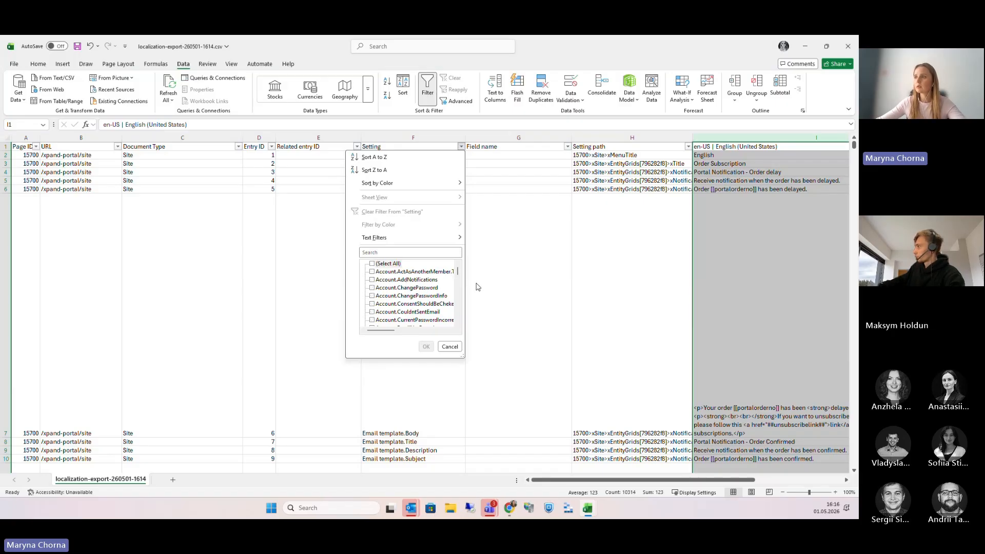
scroll(410, 309, "down", 10)
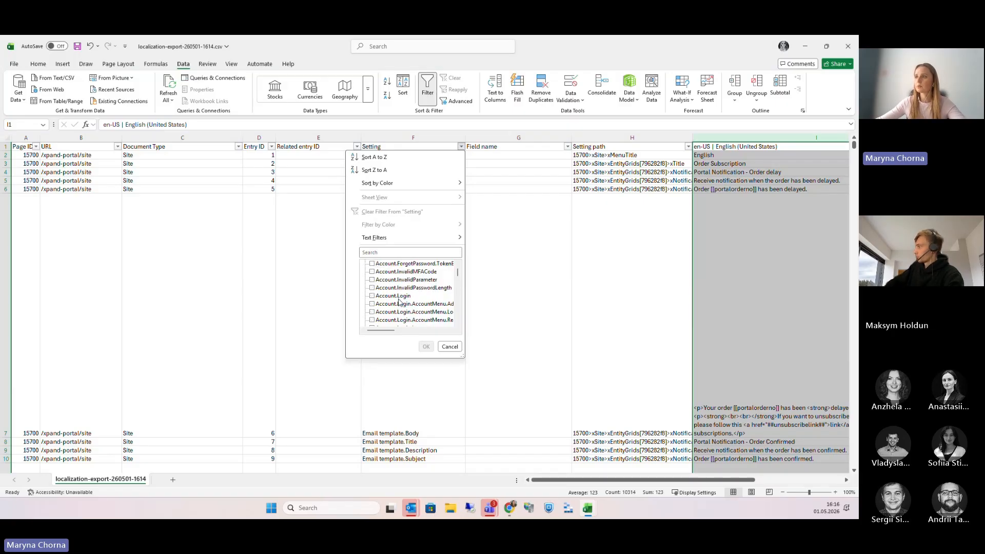
scroll(415, 323, "down", 5)
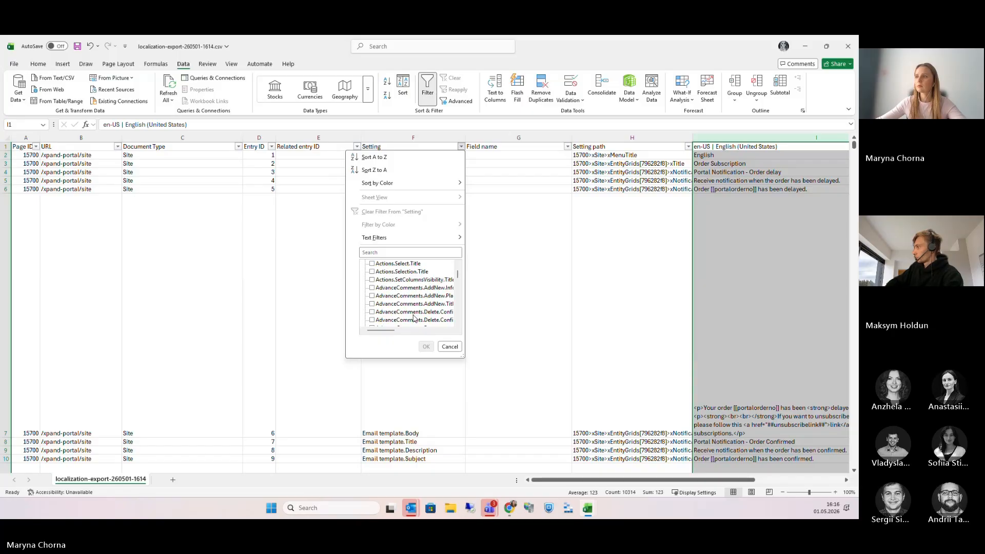
scroll(413, 318, "up", 7)
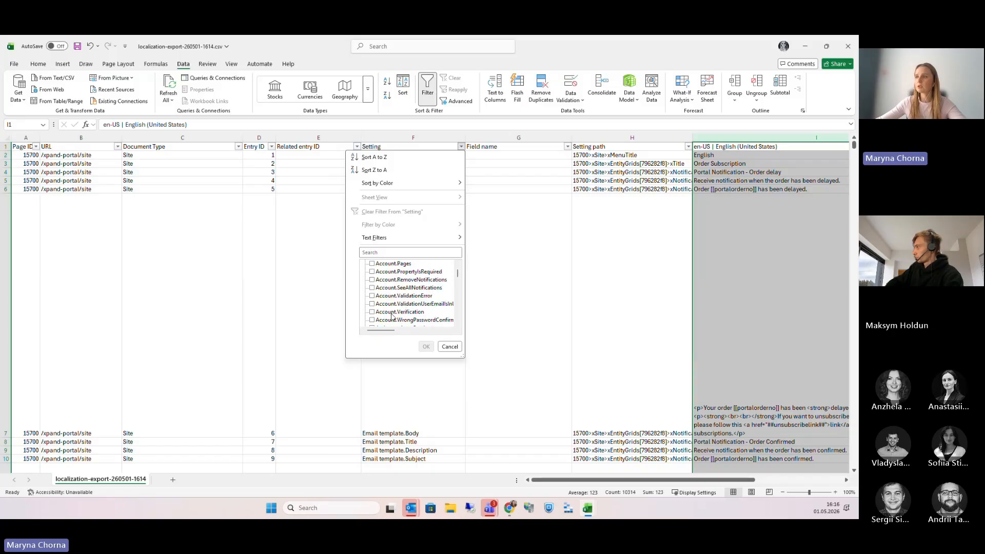
scroll(402, 314, "down", 6)
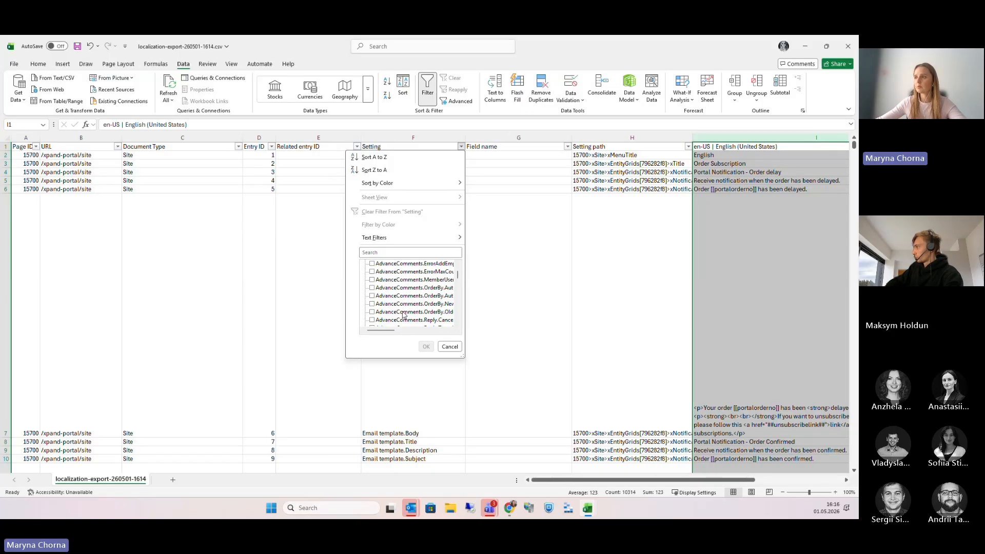
scroll(404, 313, "down", 10)
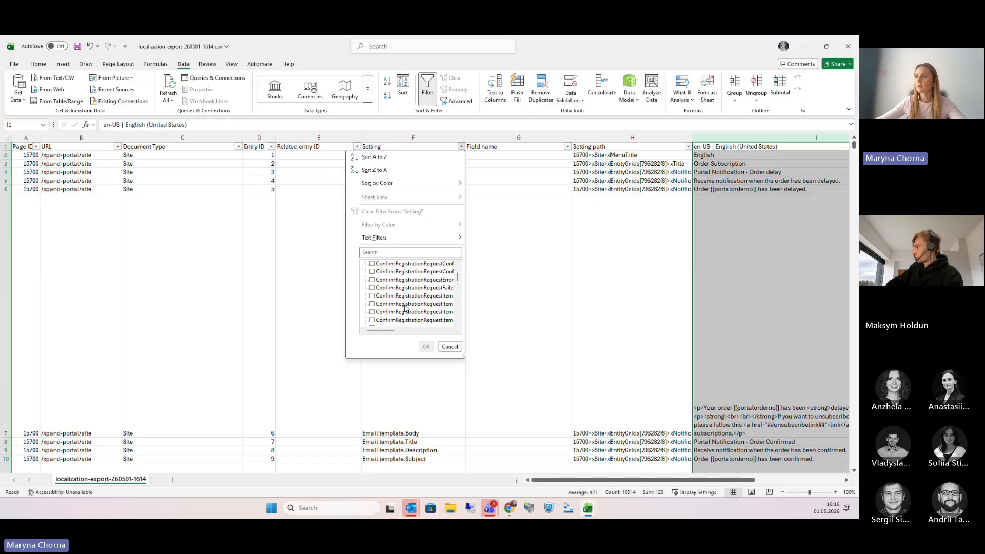
scroll(408, 310, "down", 3)
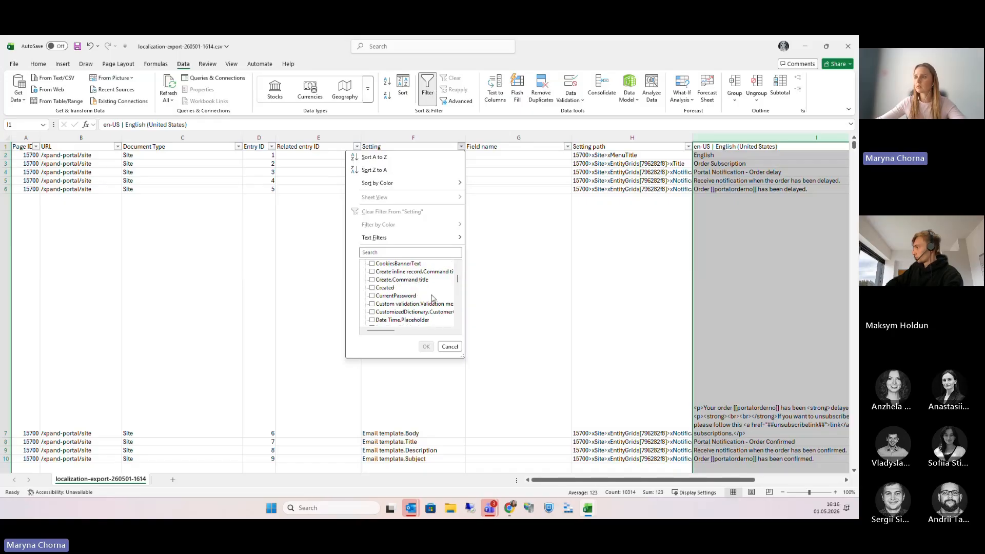
scroll(426, 299, "down", 6)
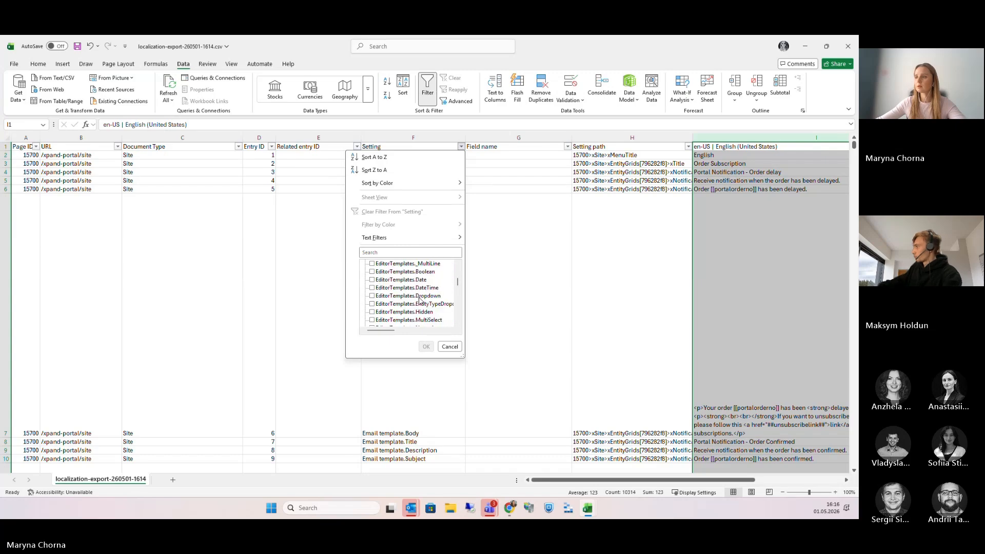
scroll(420, 303, "down", 5)
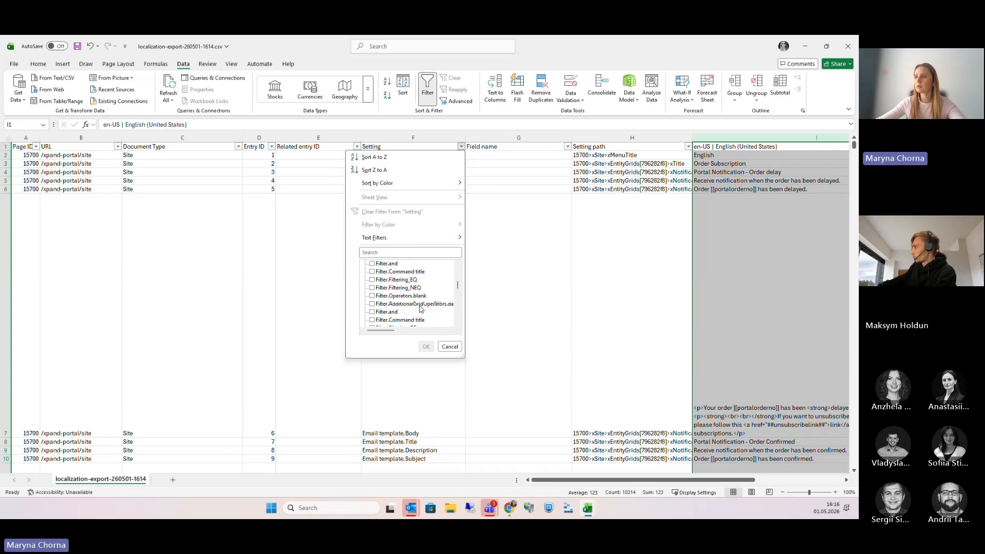
scroll(405, 300, "up", 1)
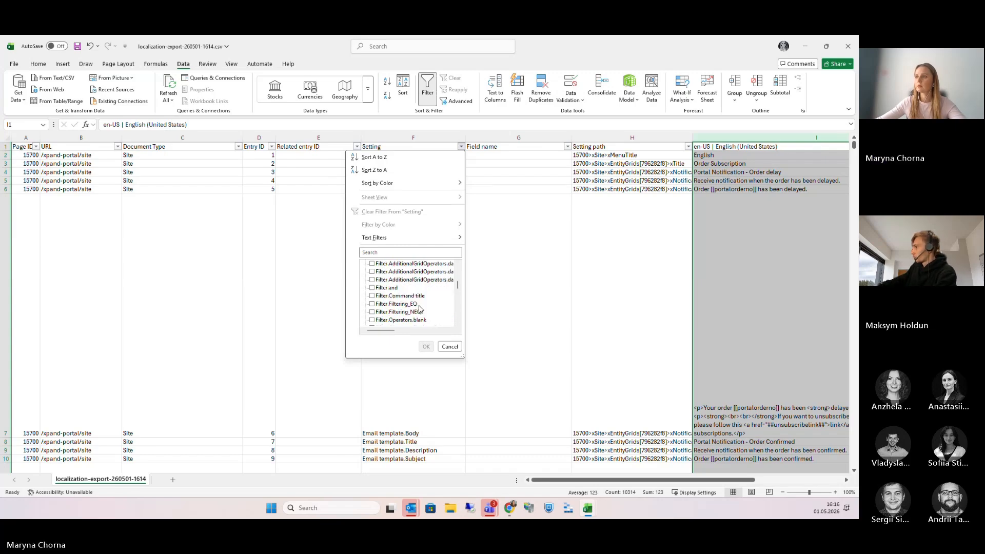
left_click(390, 288)
left_click(425, 346)
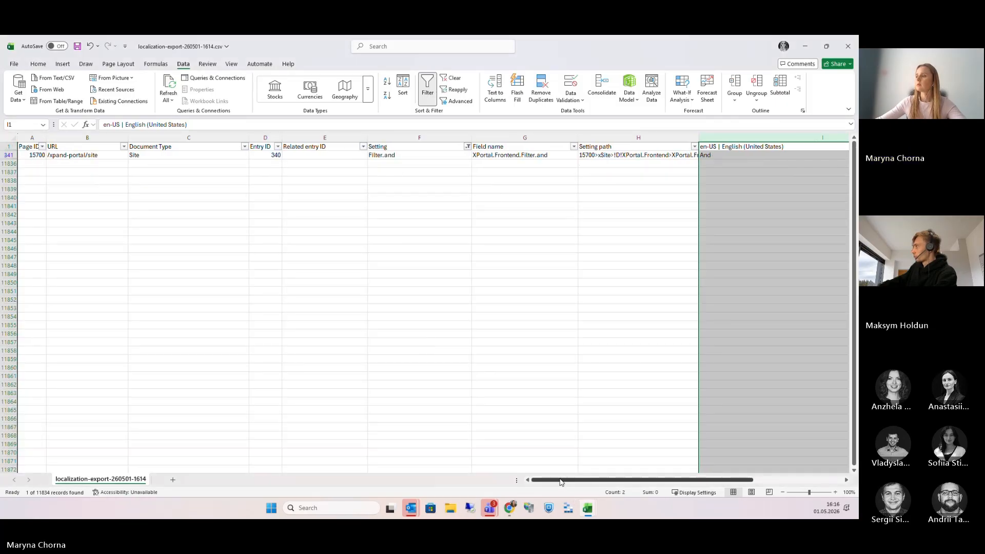
left_click_drag(562, 480, 548, 461)
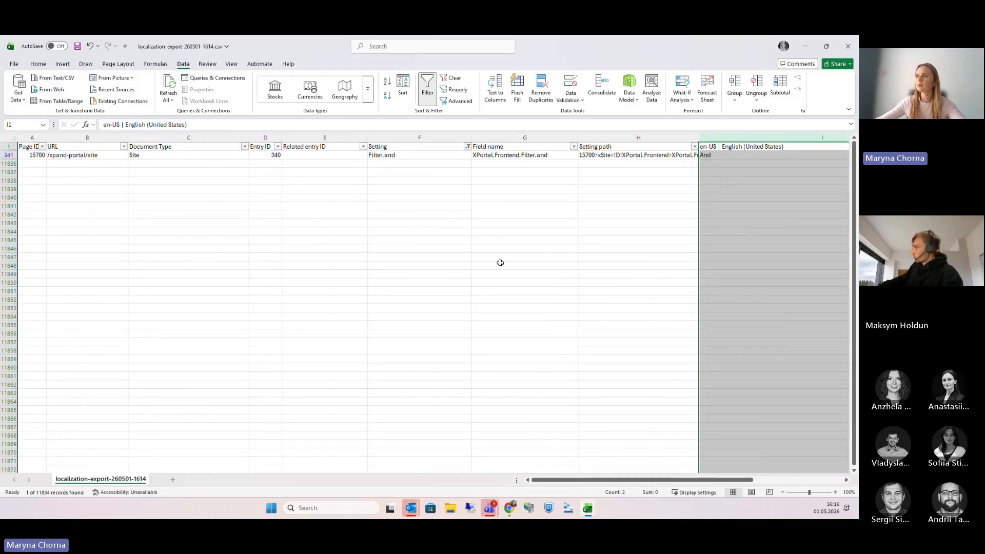
Reselect all values in the Setting column's filter to show every row.
left_click(413, 155)
left_click(468, 147)
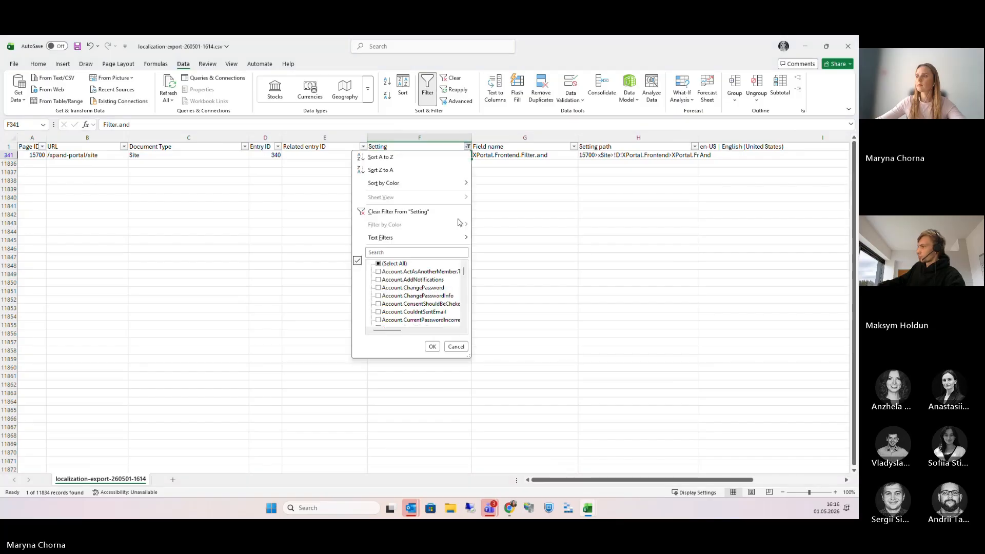
left_click(394, 264)
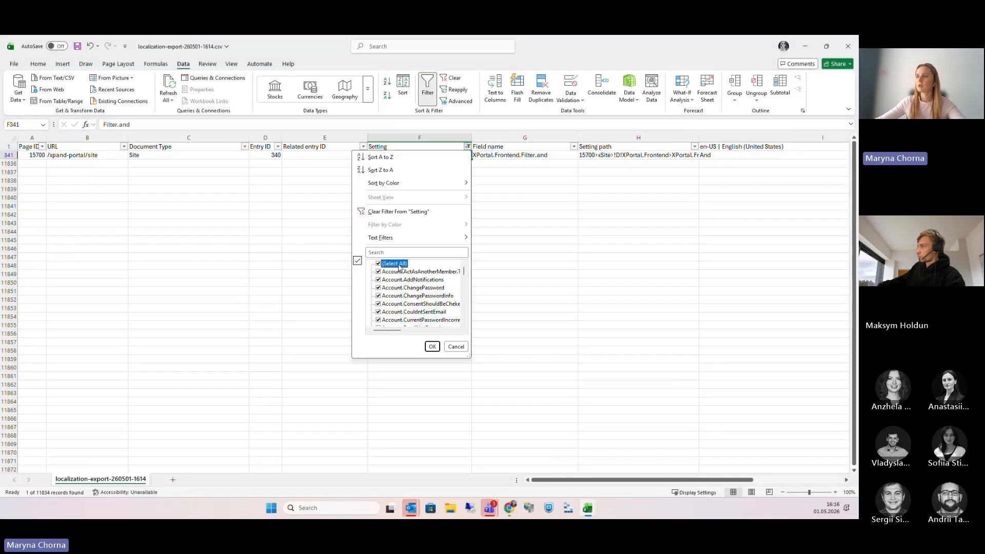
left_click(432, 347)
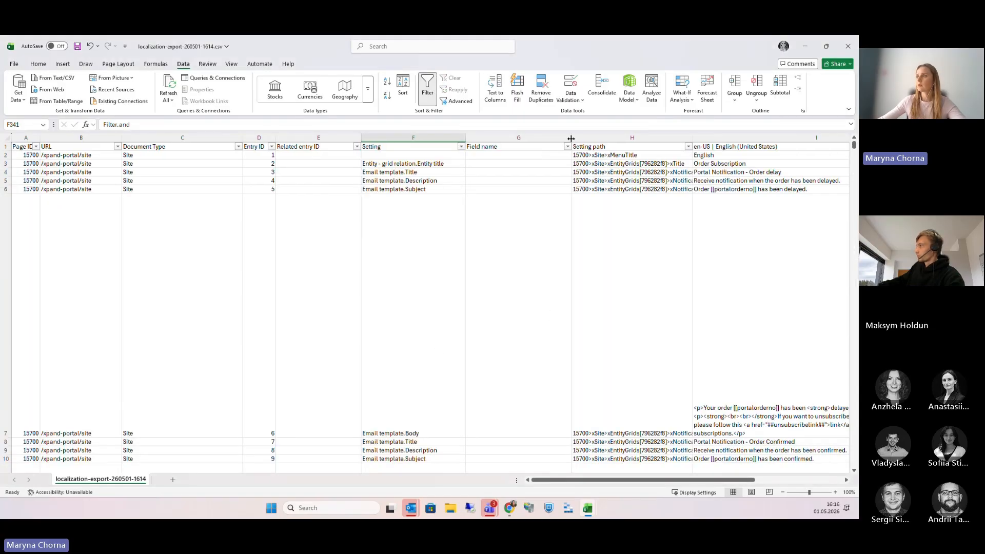
Narrow the Field name and English (United States) columns and widen the Entry ID column.
left_click_drag(570, 137, 541, 138)
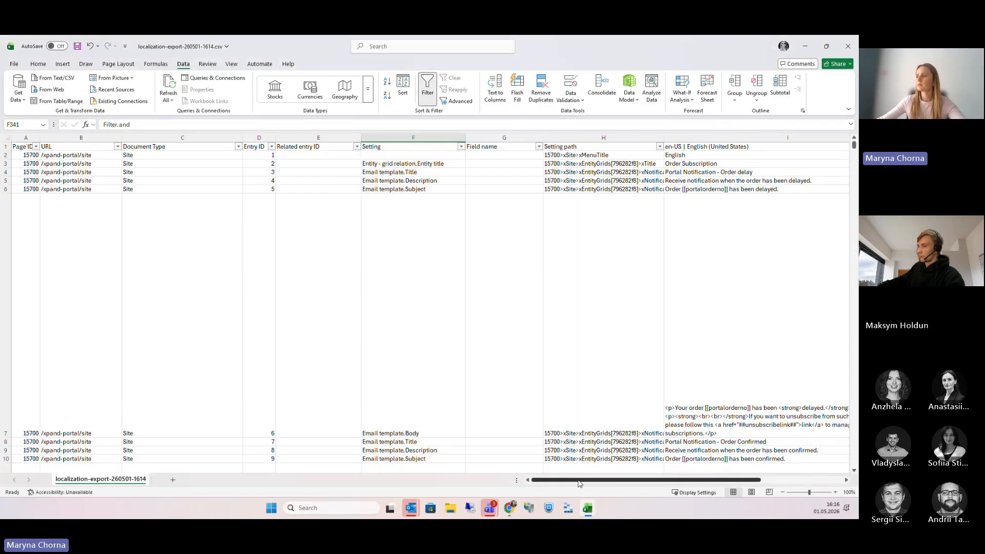
left_click_drag(584, 480, 699, 487)
left_click_drag(623, 137, 561, 137)
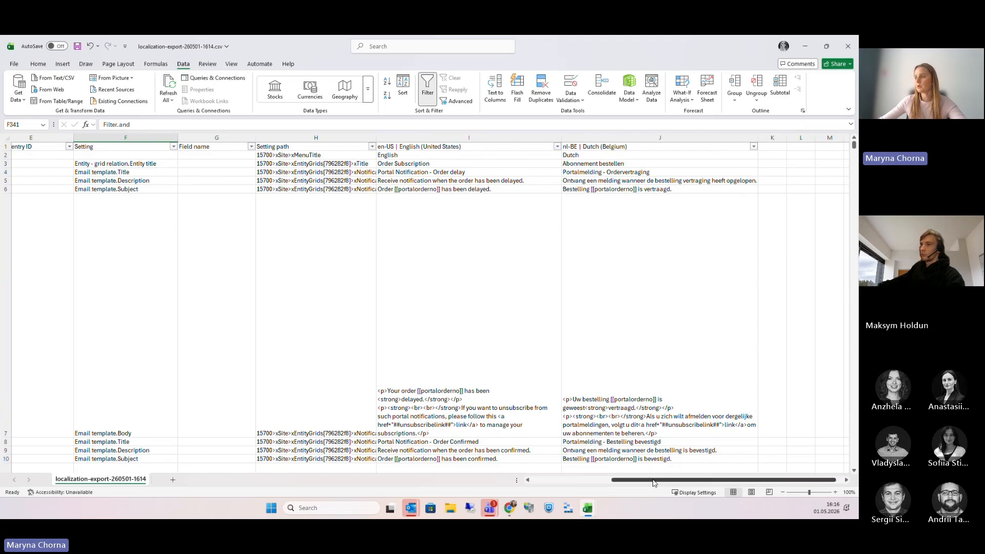
left_click_drag(653, 482, 661, 482)
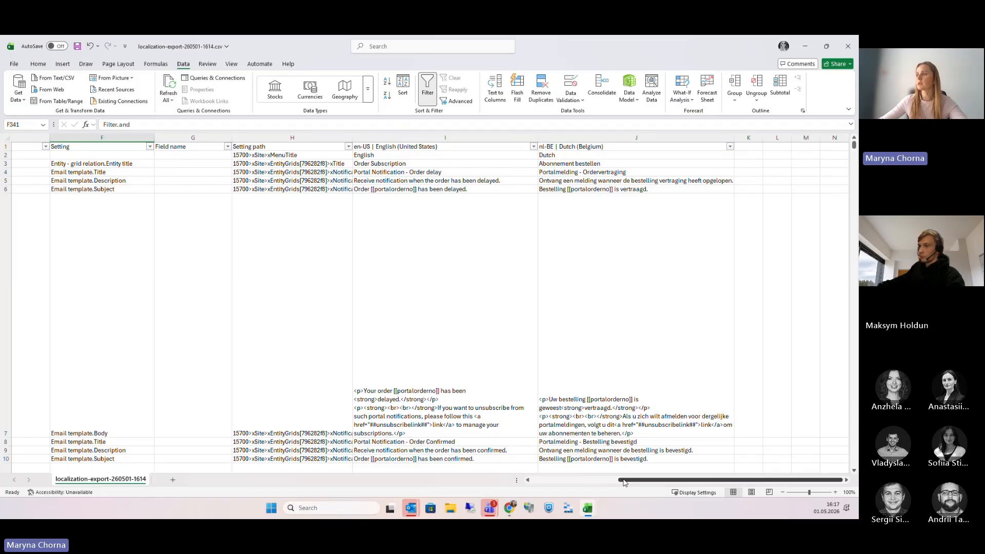
left_click_drag(623, 481, 541, 481)
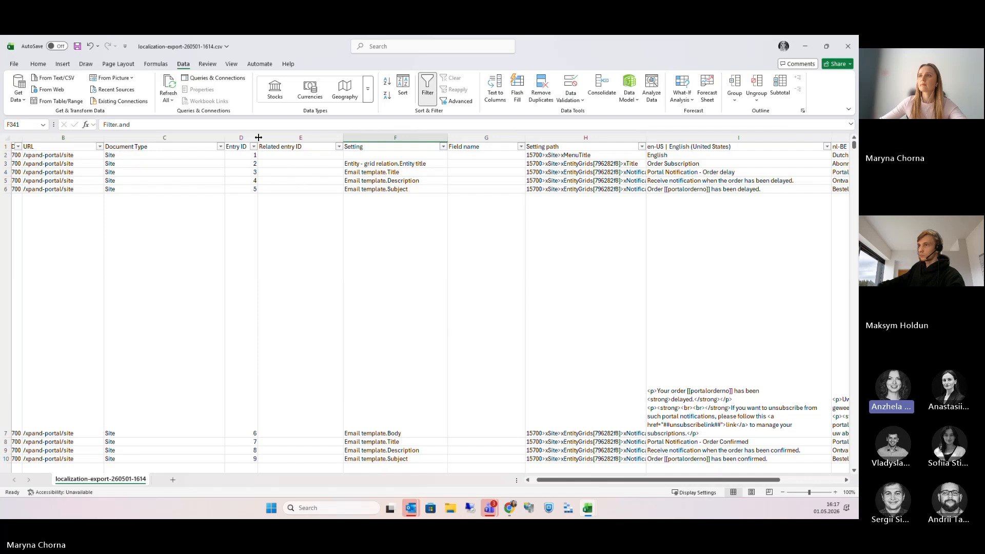
left_click_drag(259, 137, 276, 138)
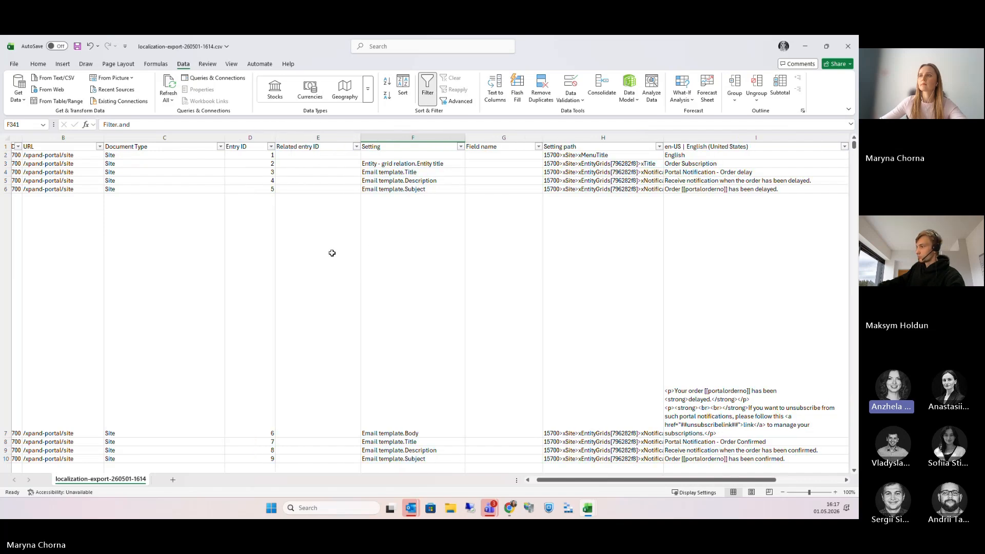
Filter the Related entry ID column to show only the rows related to entry 1273.
left_click(358, 151)
left_click(356, 146)
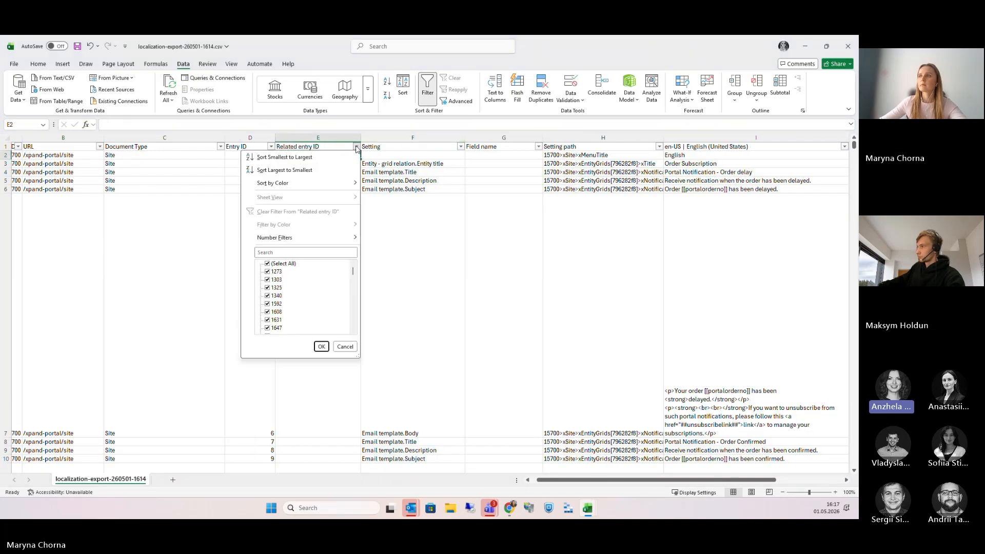
left_click(290, 264)
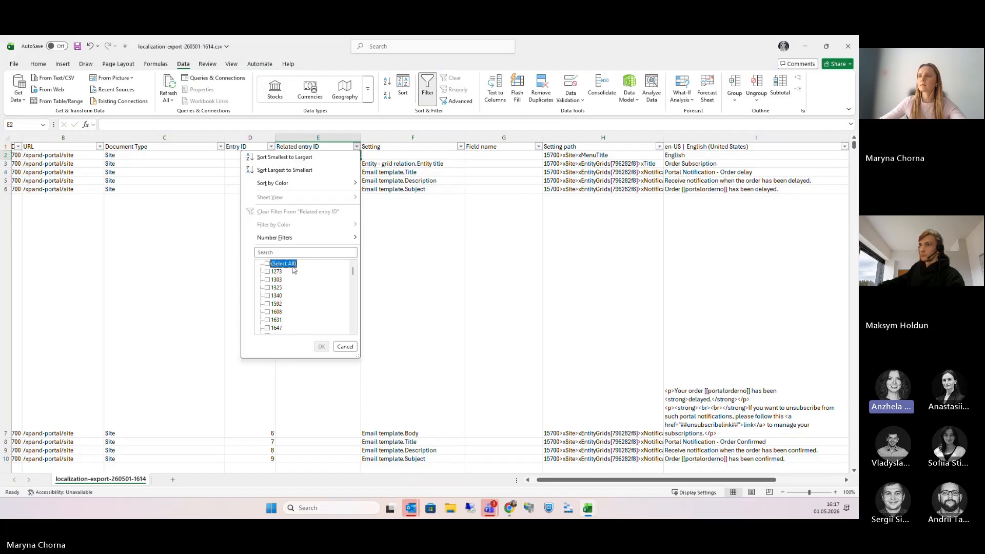
left_click(277, 271)
left_click(321, 347)
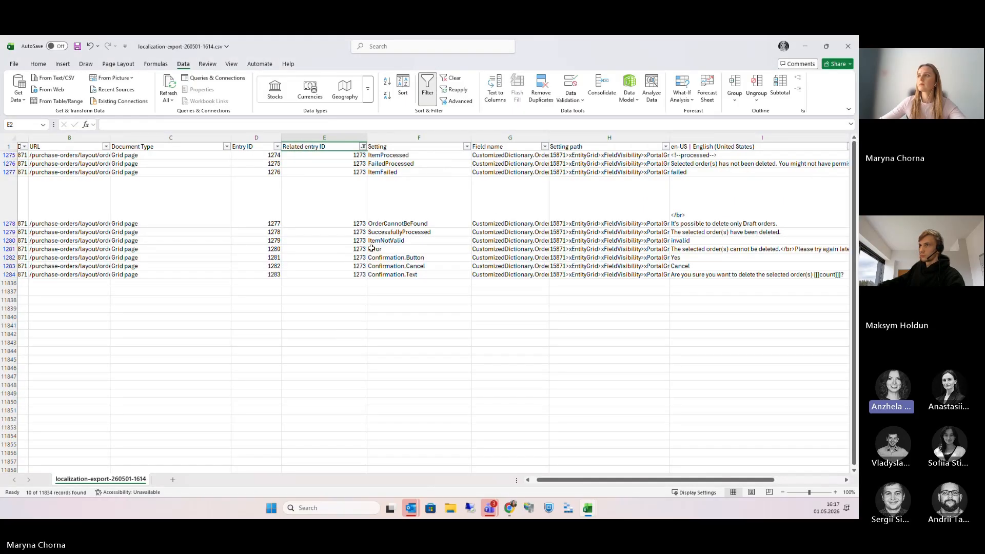
Widen the Field name column so that the complete field names fit.
left_click_drag(549, 137, 611, 139)
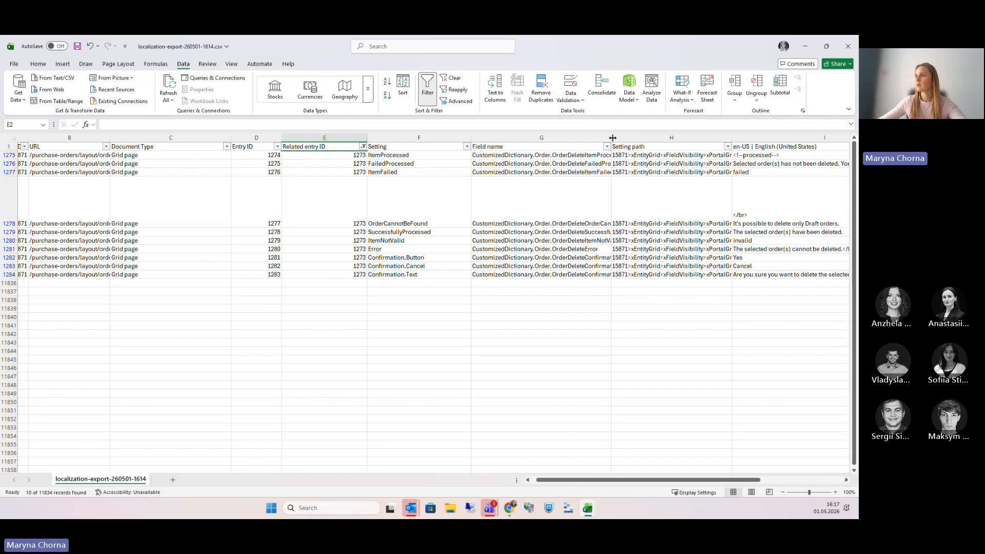
left_click_drag(613, 138, 660, 138)
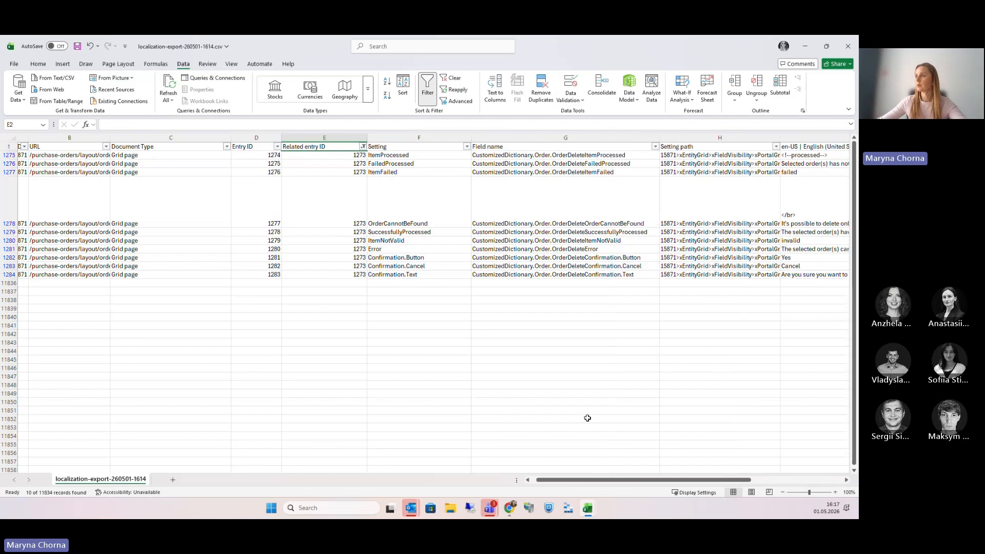
left_click_drag(591, 480, 567, 480)
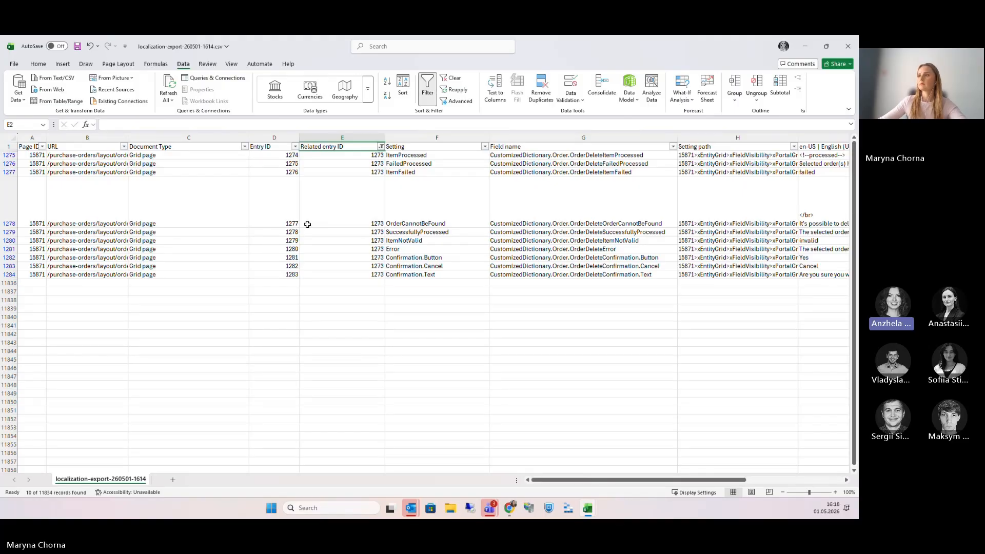
Narrow the Field name and Setting columns to bring more of the English (United States) column into view.
left_click(380, 147)
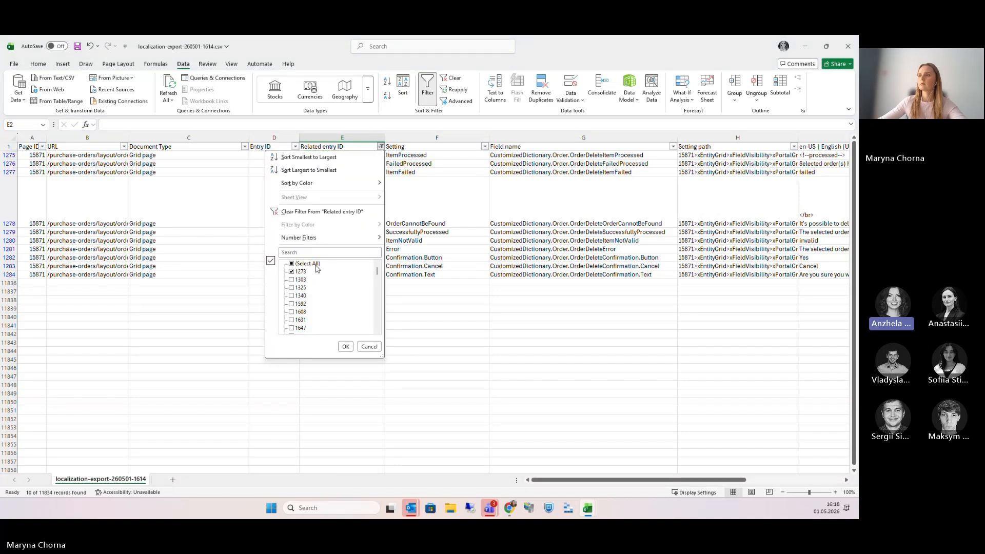
left_click(370, 347)
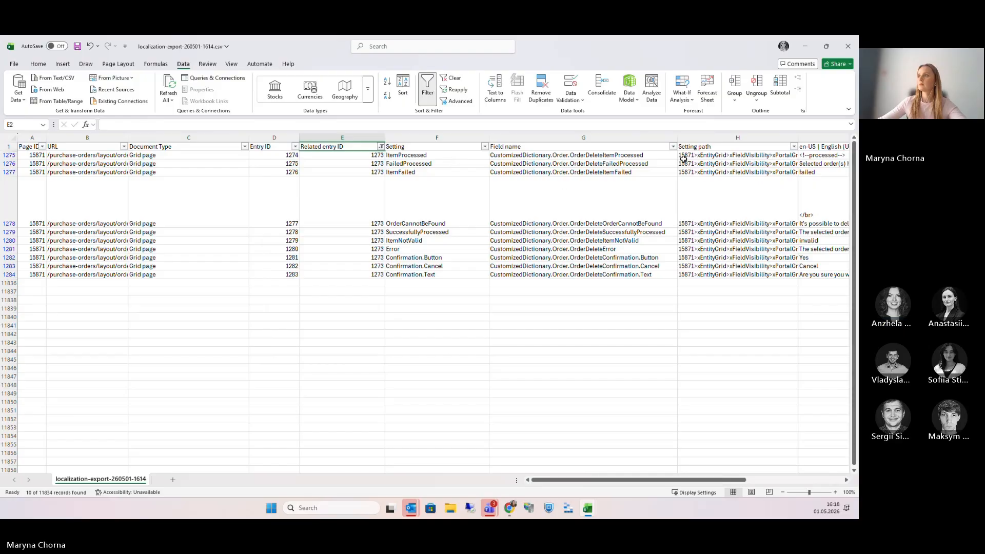
left_click_drag(675, 135, 624, 135)
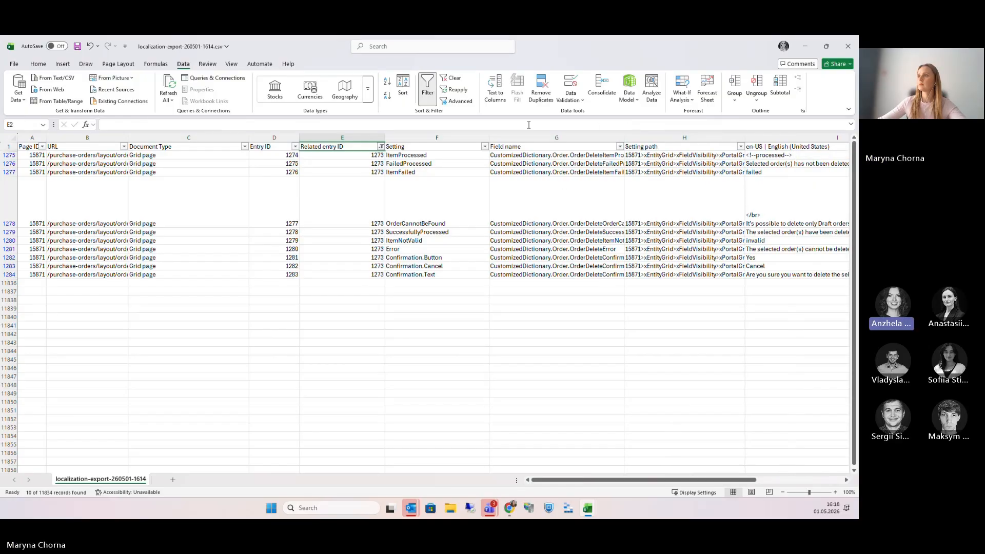
left_click_drag(489, 139, 459, 139)
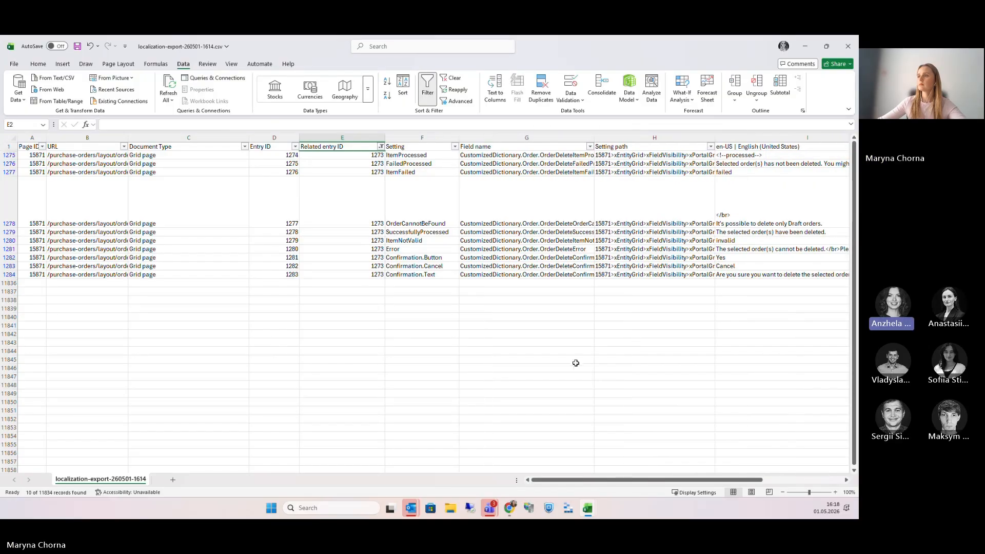
Reselect all values in the Related entry ID column's filter to show every row.
left_click(380, 147)
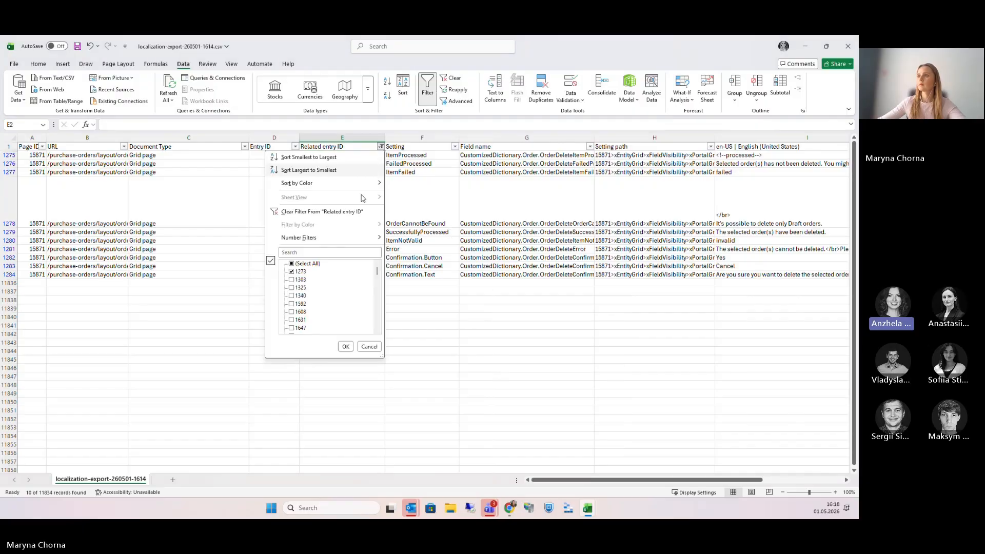
left_click(307, 264)
left_click(292, 264)
left_click(345, 346)
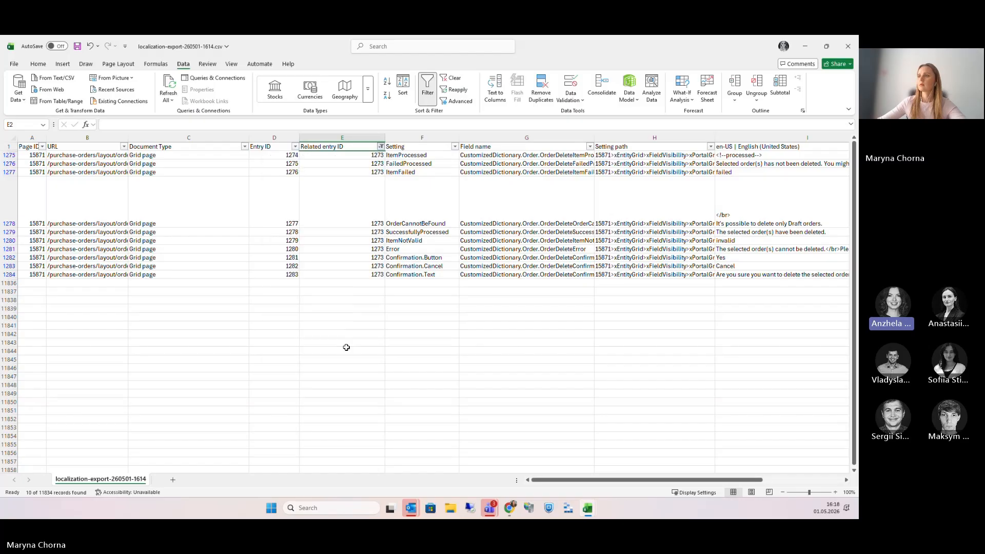
scroll(441, 282, "down", 1)
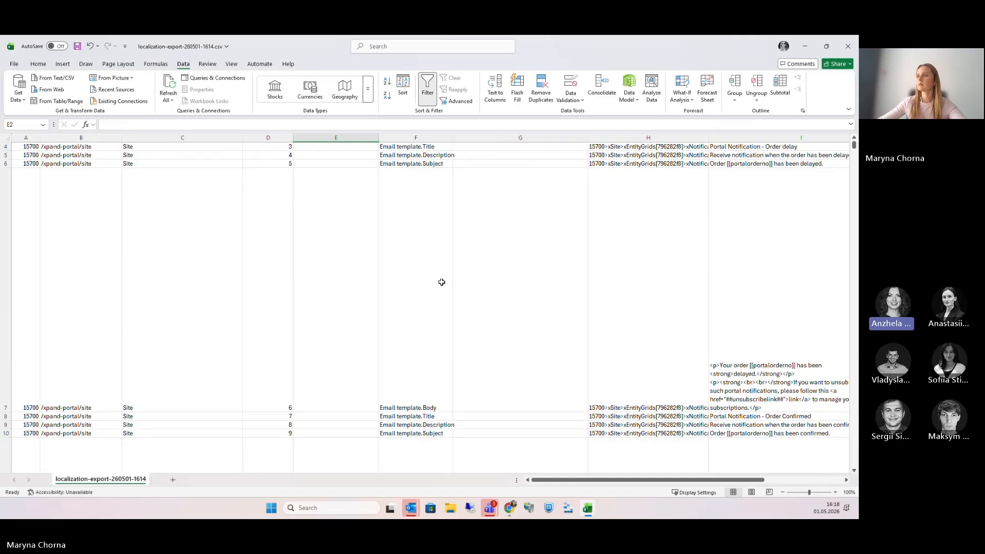
scroll(513, 261, "up", 1)
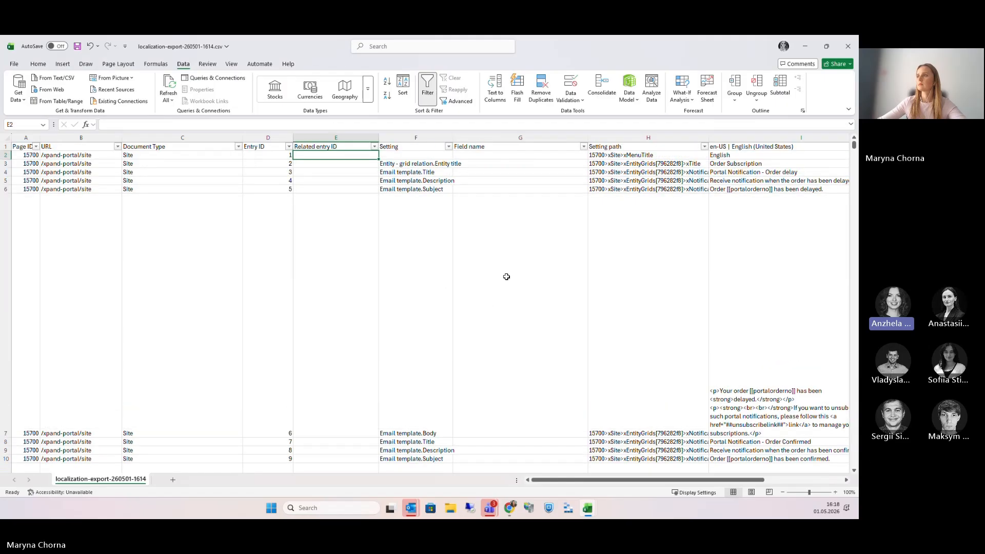
Widen the Setting column slightly so its longer entries fit.
left_click(449, 146)
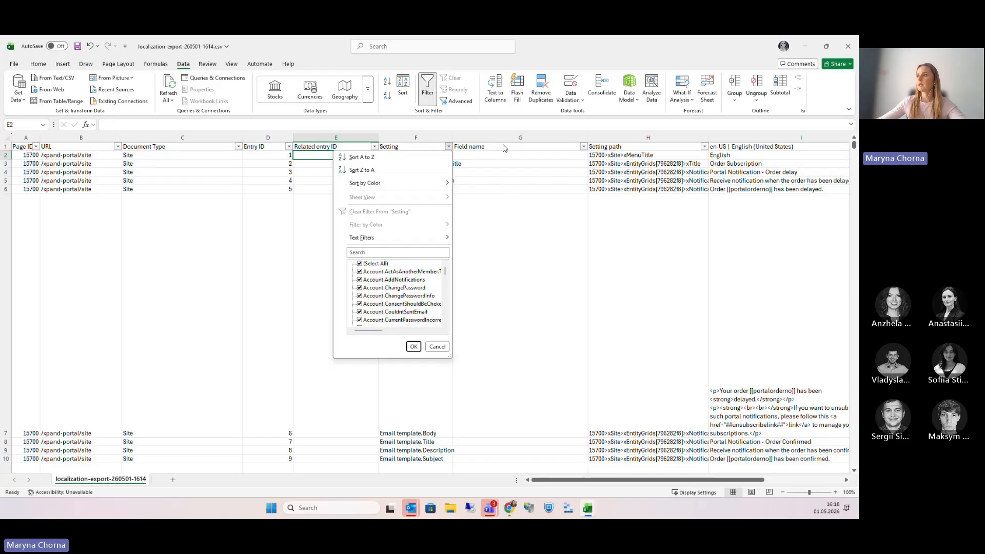
left_click(485, 137)
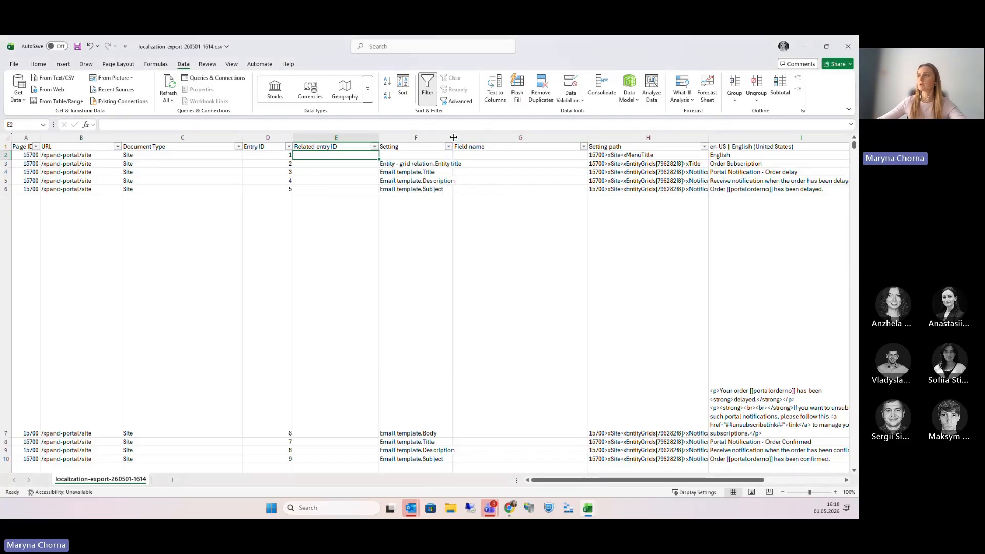
left_click_drag(454, 141, 468, 141)
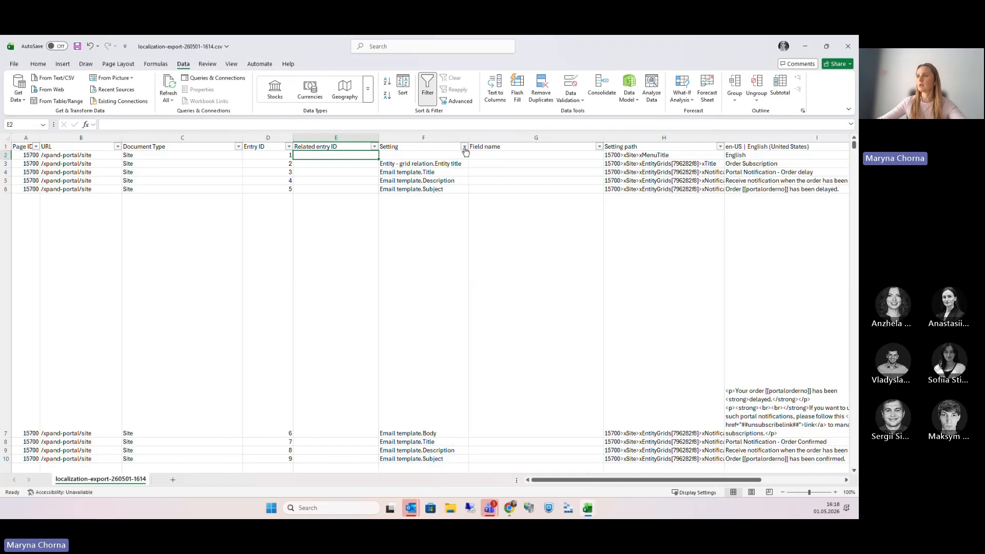
Filter the Field name column to show only the Accepted and ActionType fields and compare their English and Dutch texts.
left_click(600, 147)
left_click(523, 264)
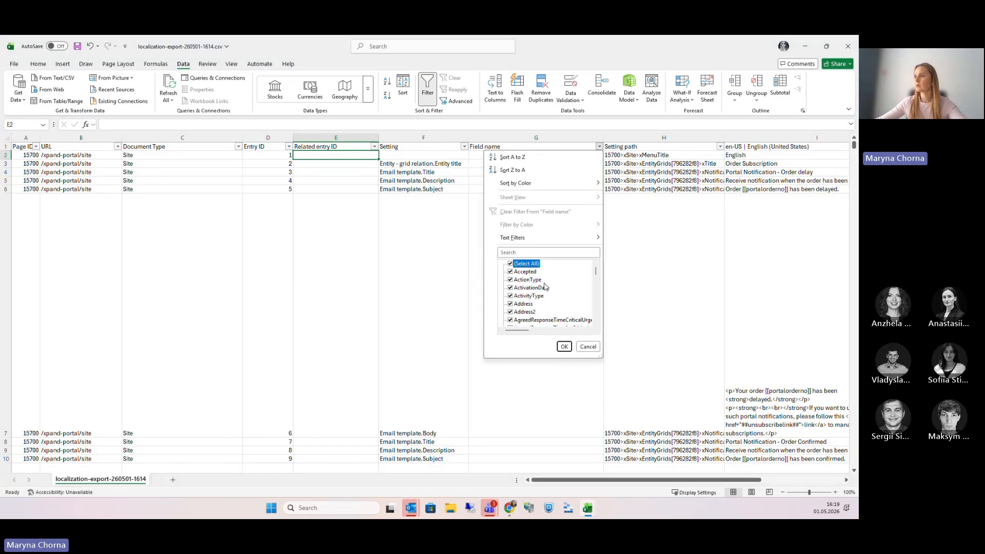
left_click(523, 272)
left_click(526, 280)
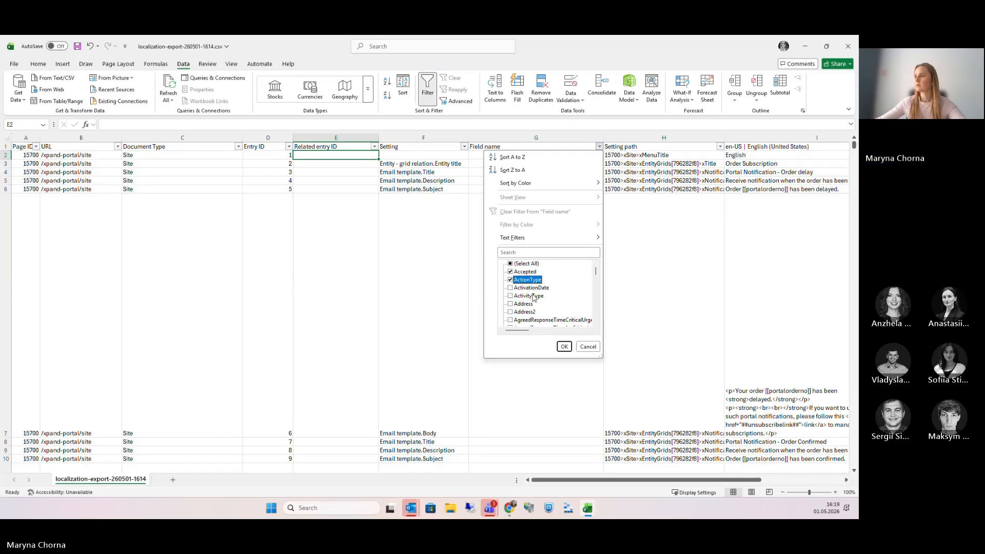
left_click(564, 346)
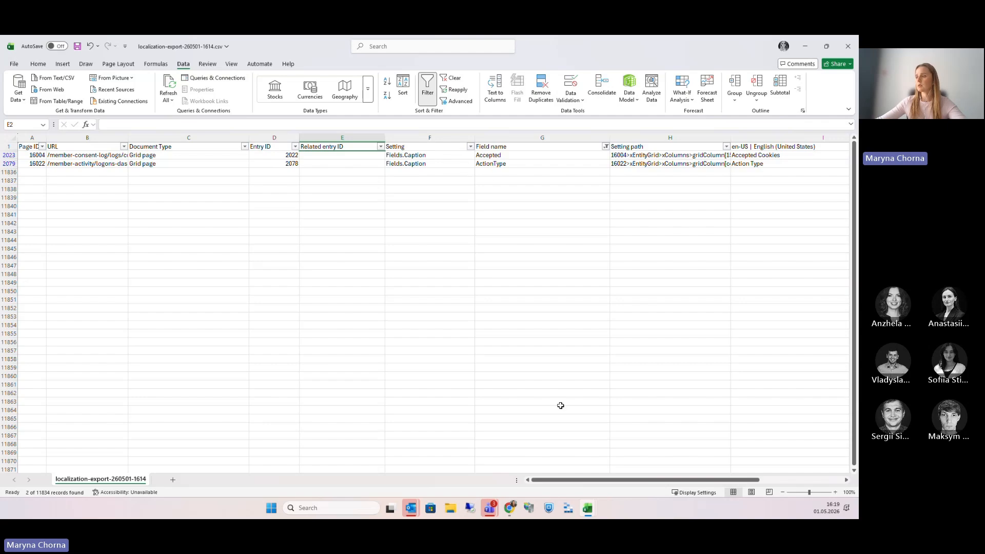
left_click_drag(579, 478, 677, 333)
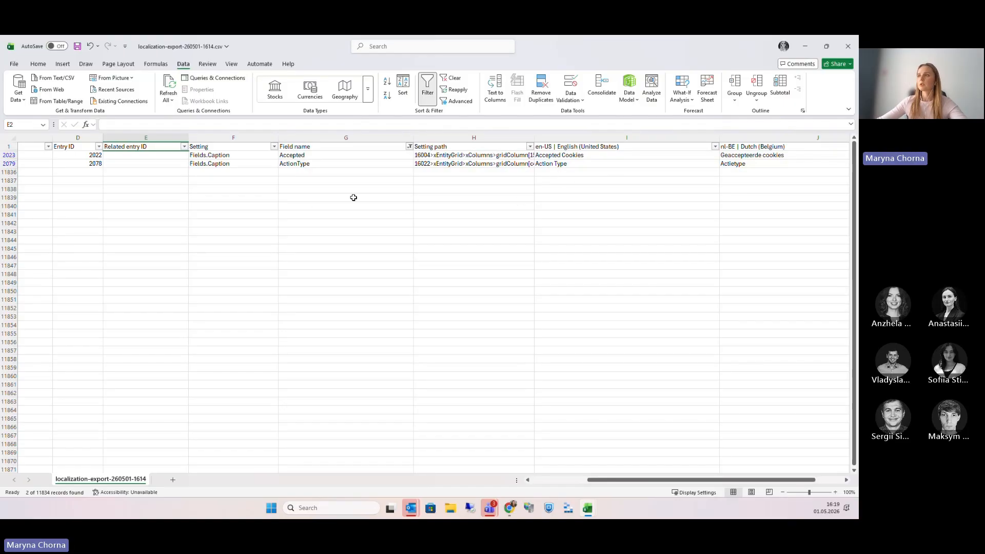
left_click_drag(681, 480, 625, 491)
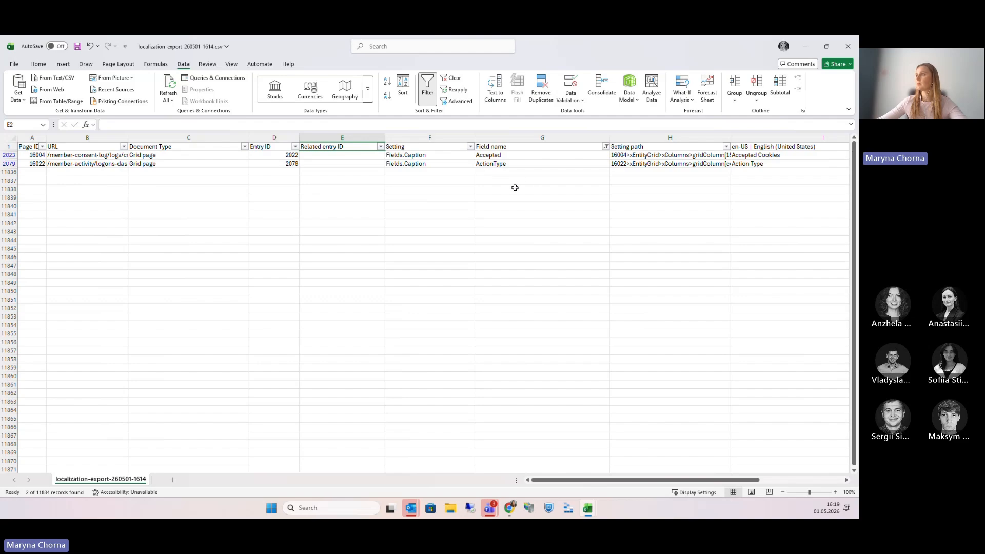
left_click(380, 147)
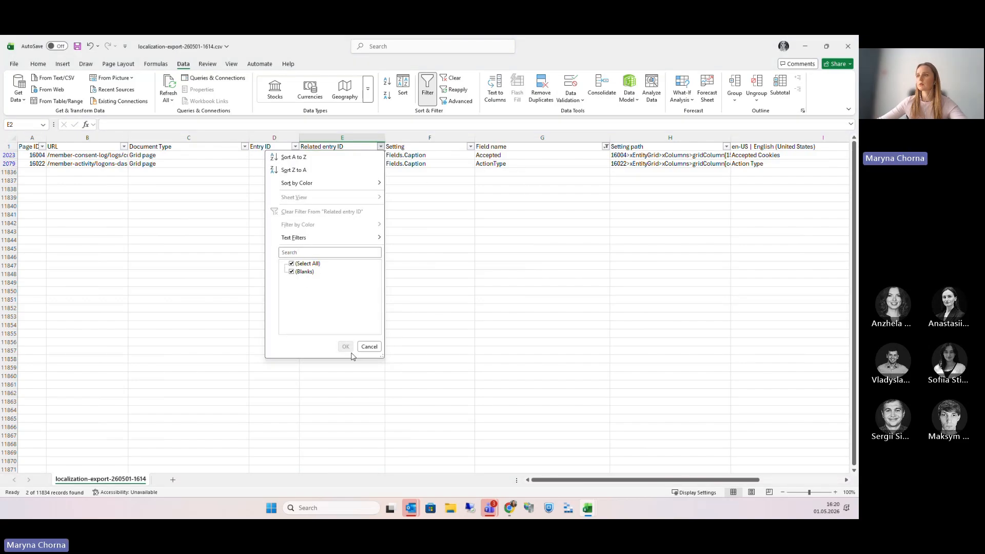
left_click(369, 347)
left_click(470, 147)
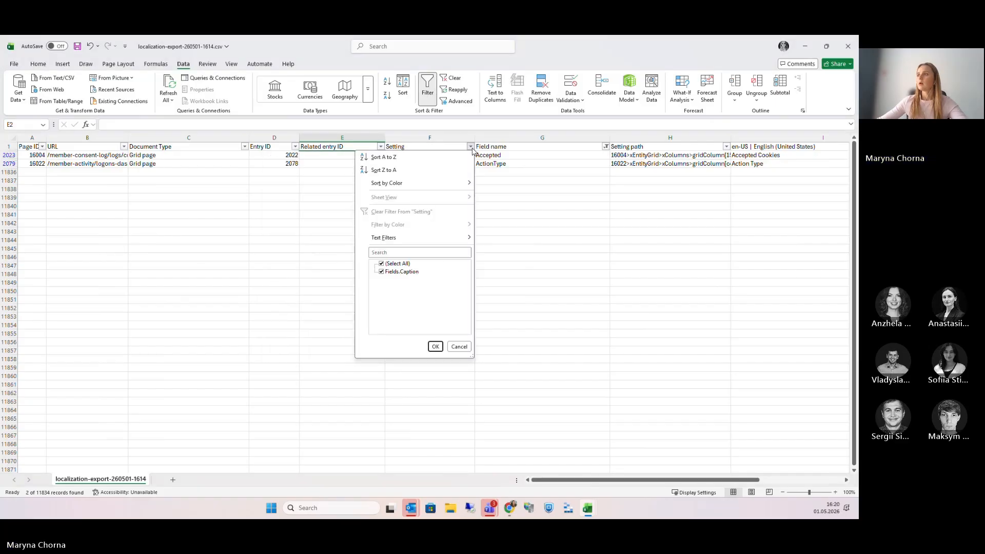
left_click(461, 354)
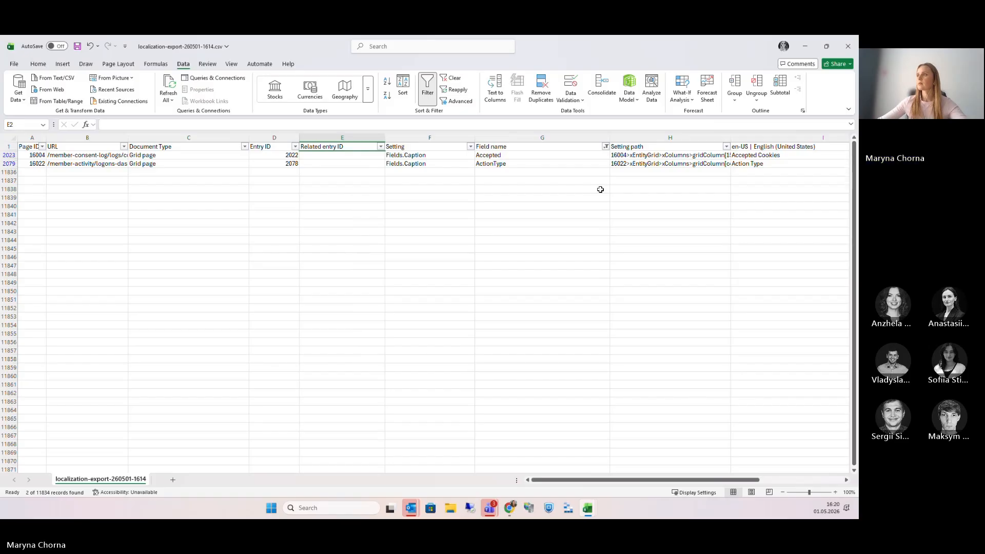
Reselect all values in the Field name column's filter to show every row.
left_click(606, 146)
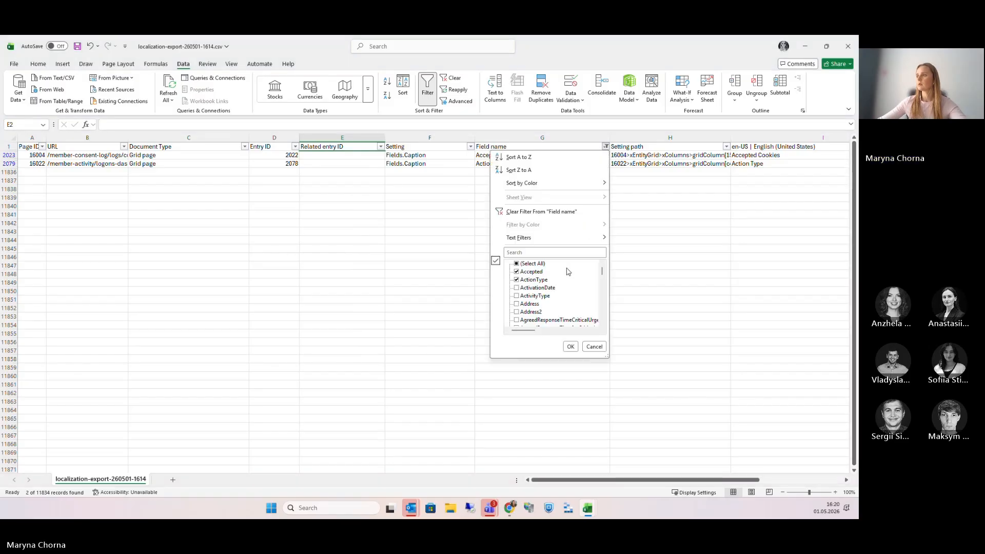
left_click(528, 263)
left_click(570, 346)
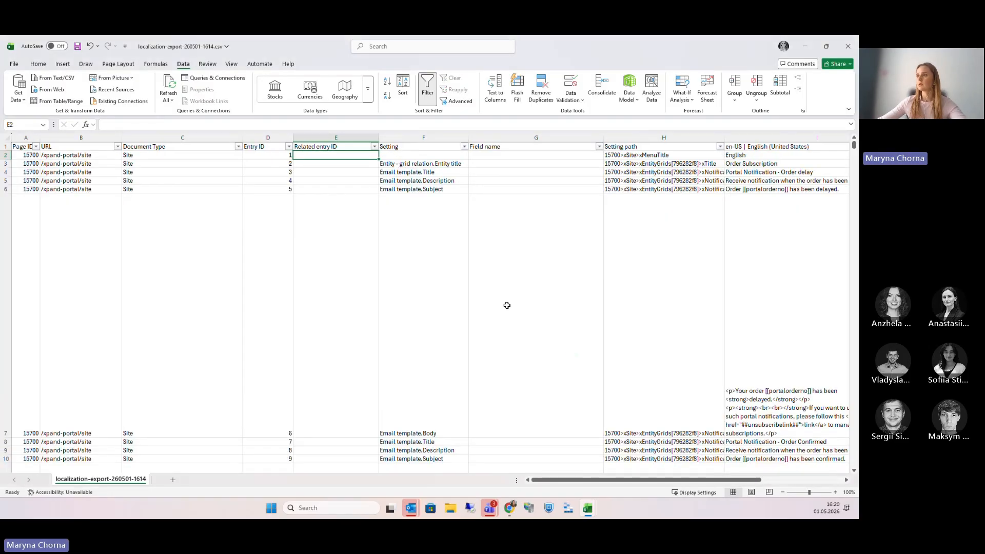
Minimize the export workbook, close the localization-export-DEMO workbook and return to the Portal maintenance page in Chrome.
left_click(806, 48)
left_click(848, 46)
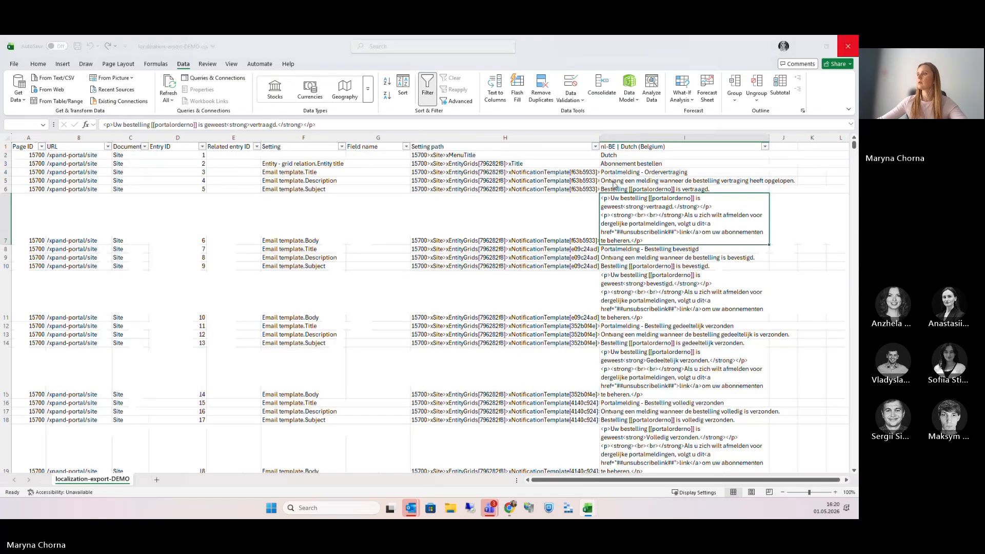
left_click(462, 391)
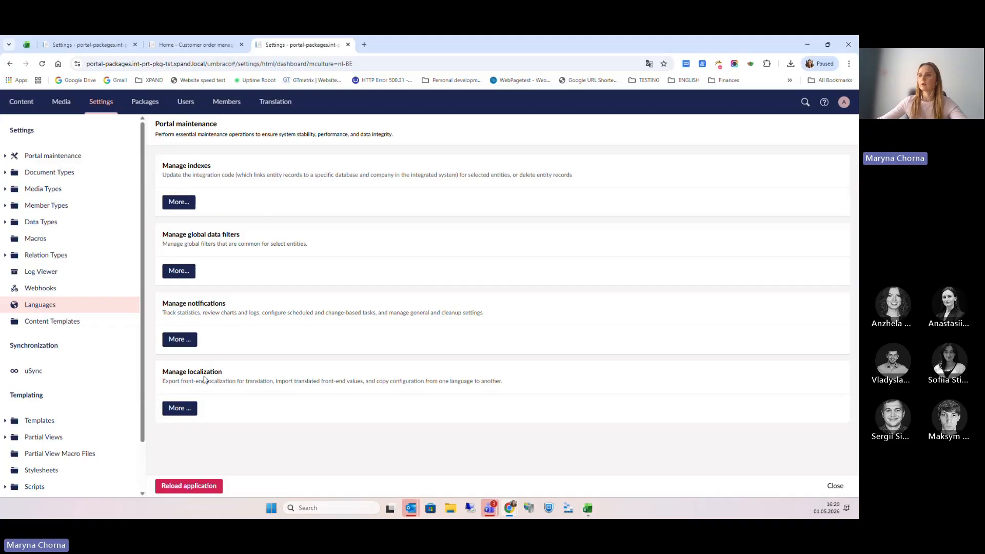
Open Manage localization and examine the export language choices and the front-end localization import options.
left_click(195, 411)
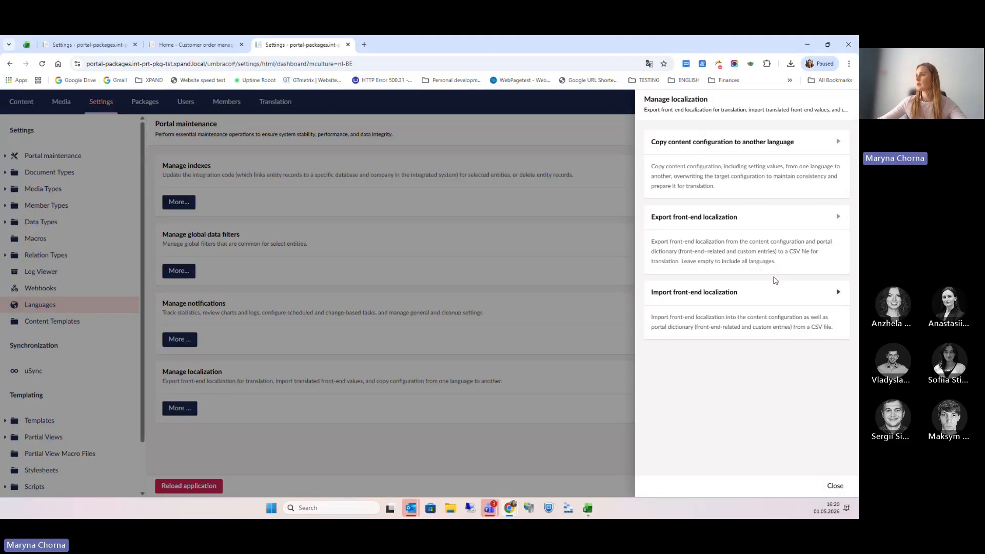
left_click(739, 226)
left_click(711, 291)
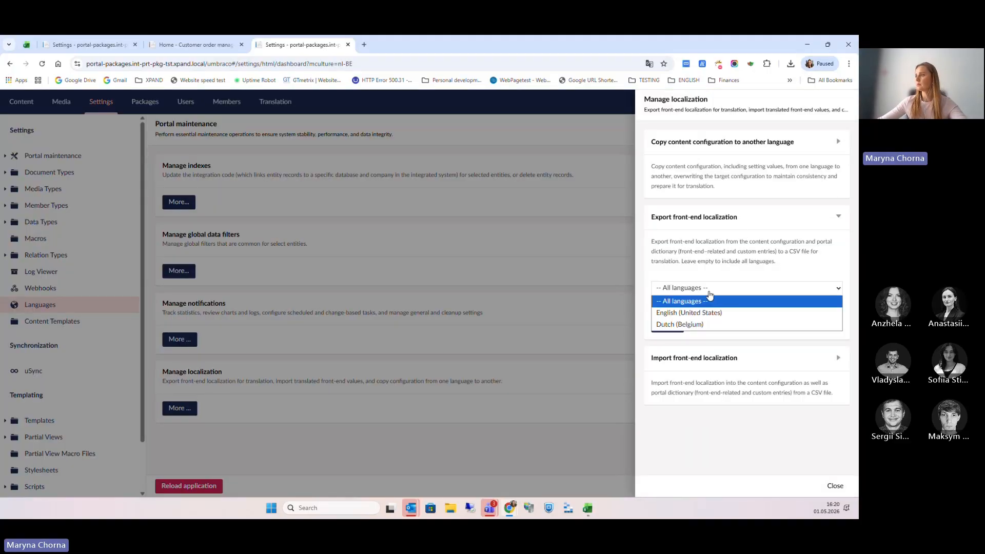
left_click(709, 291)
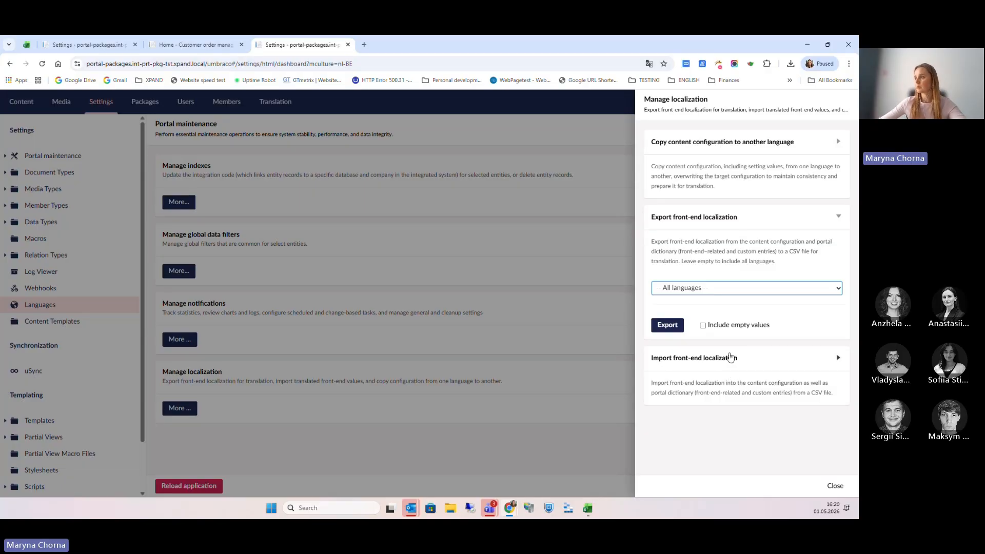
left_click(731, 358)
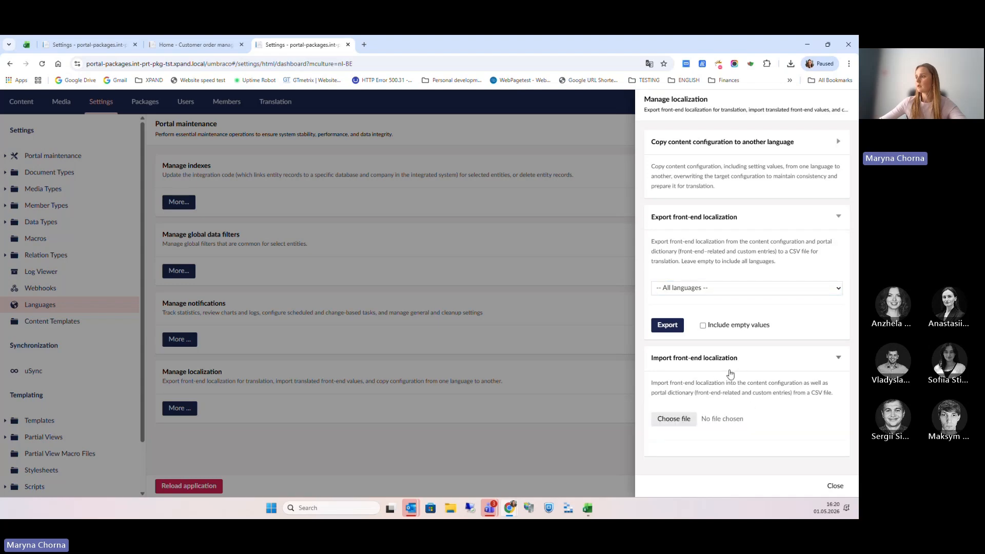
left_click(723, 366)
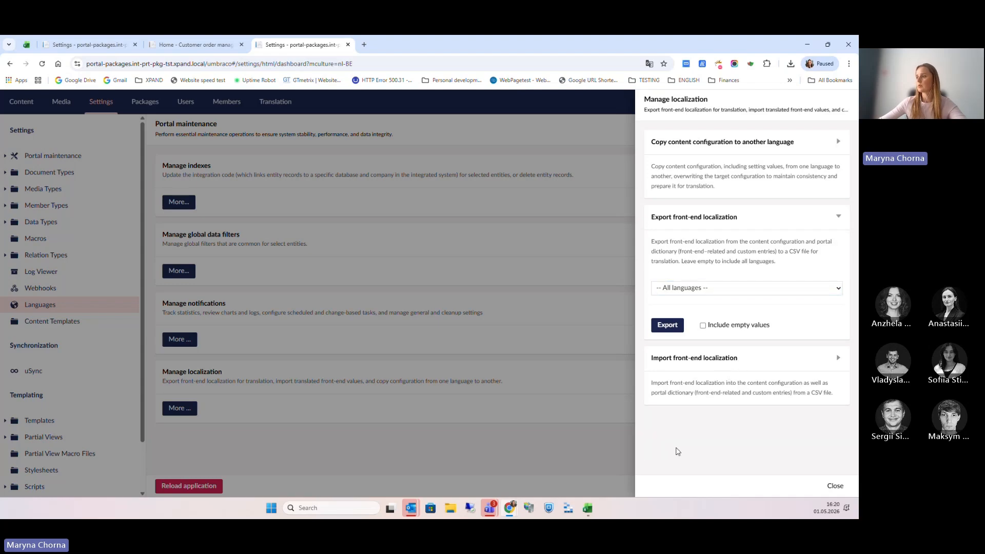
Switch the customer portal's language from English to Dutch and open the Artikelen page.
left_click(194, 45)
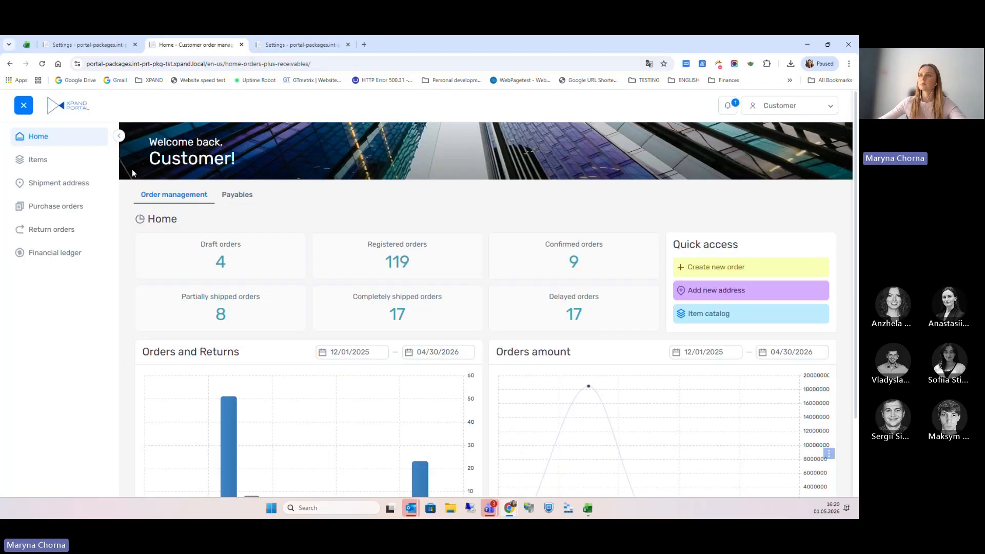
left_click(785, 113)
left_click(733, 126)
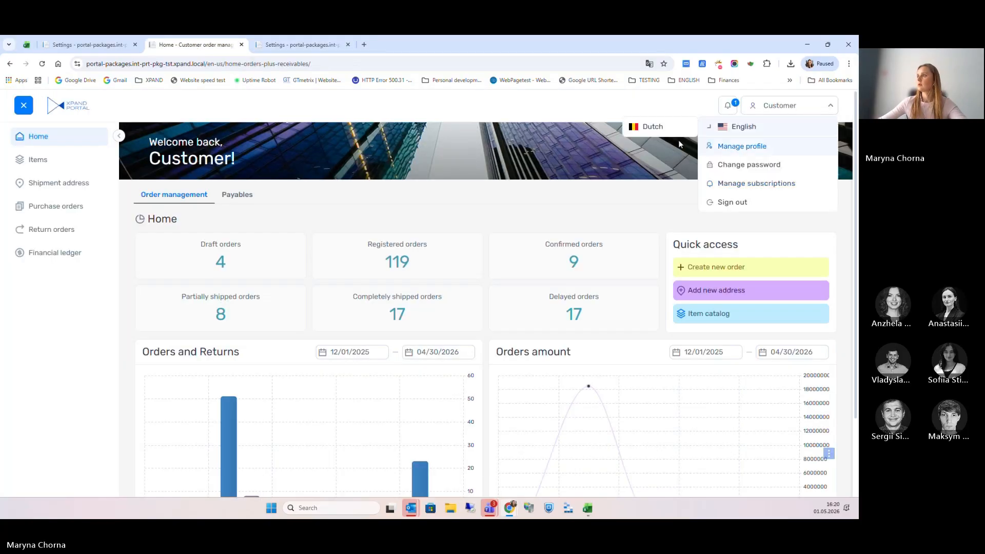
left_click(662, 128)
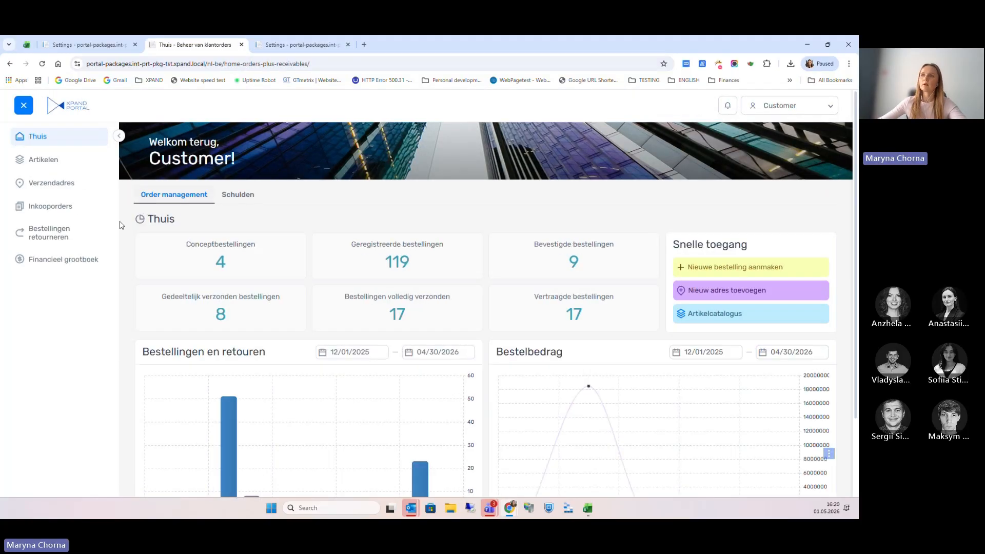
left_click(51, 159)
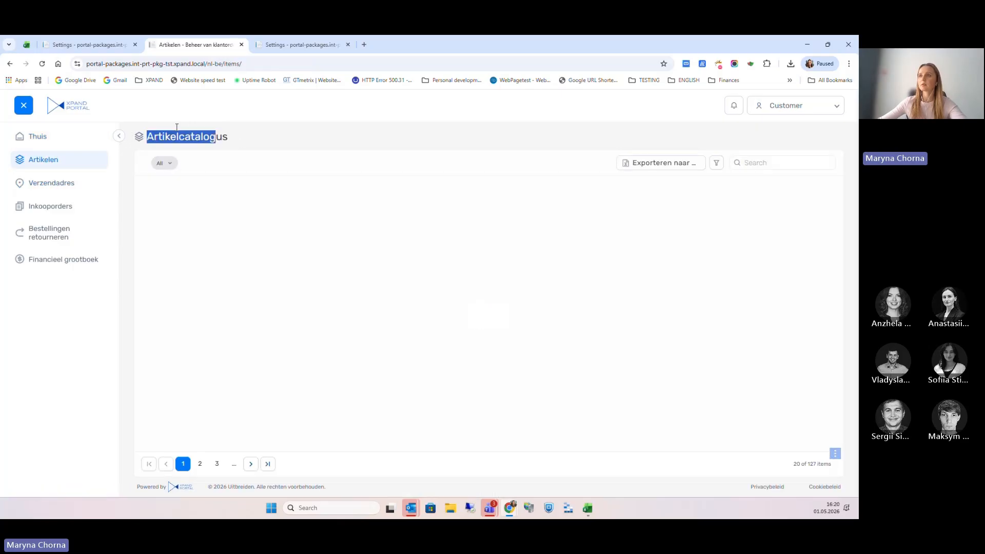
Switch to the localization-export-260501-1614.csv workbook in Excel and find the text Artikelcatalogus.
double_click(236, 140)
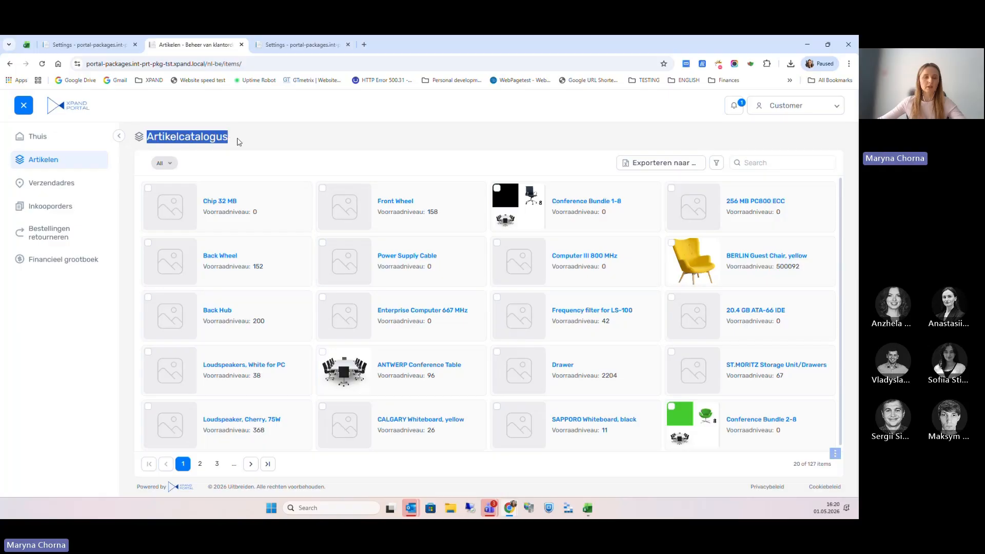
left_click(275, 45)
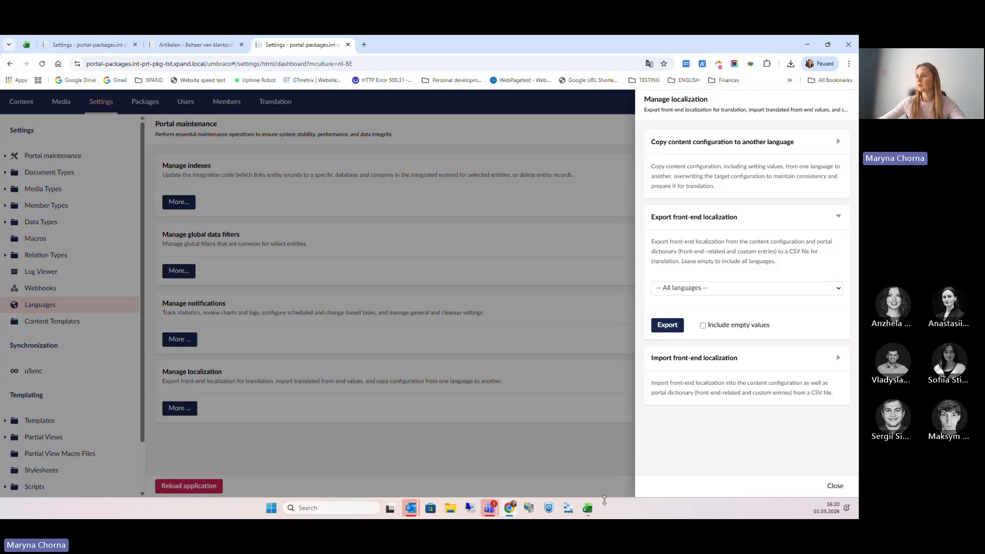
left_click(587, 508)
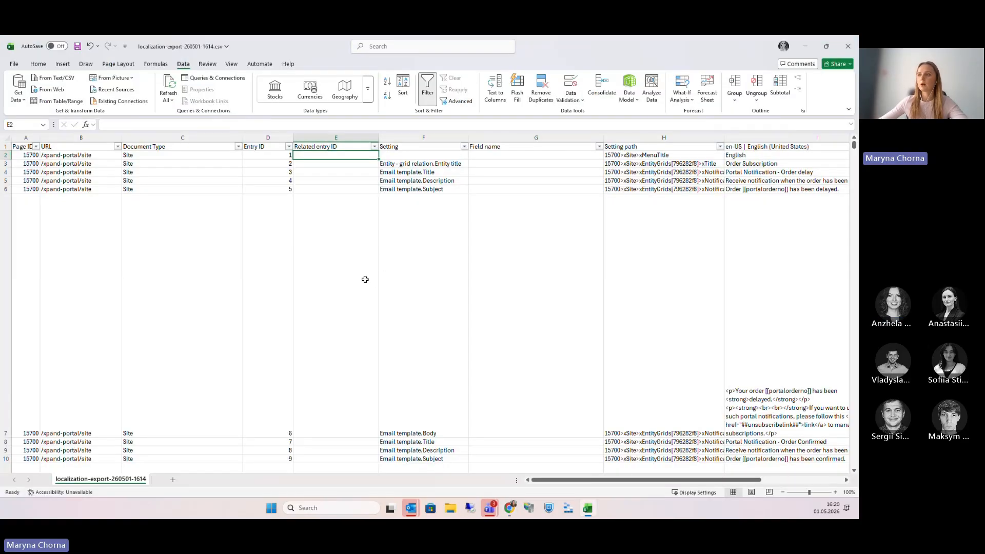
left_click(363, 262)
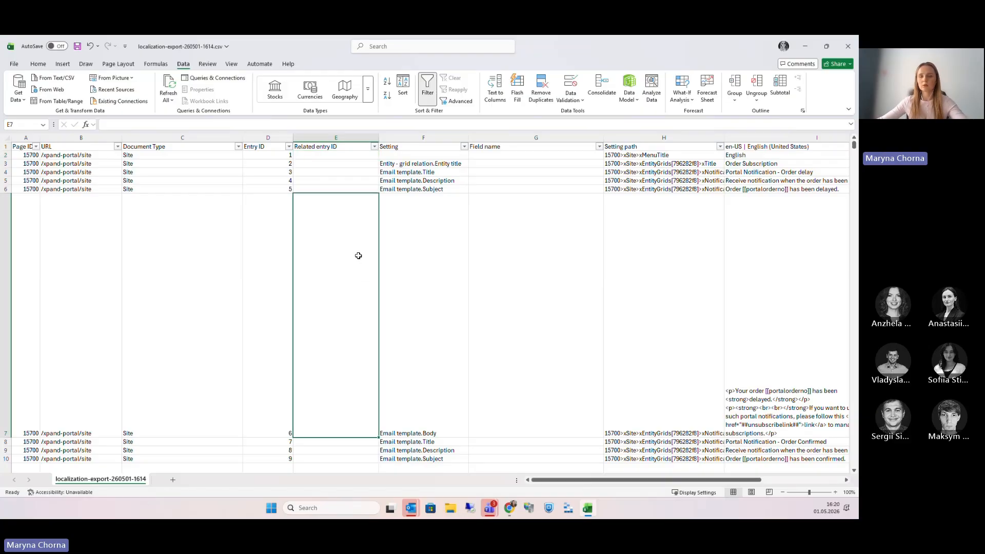
key("ctrl+f")
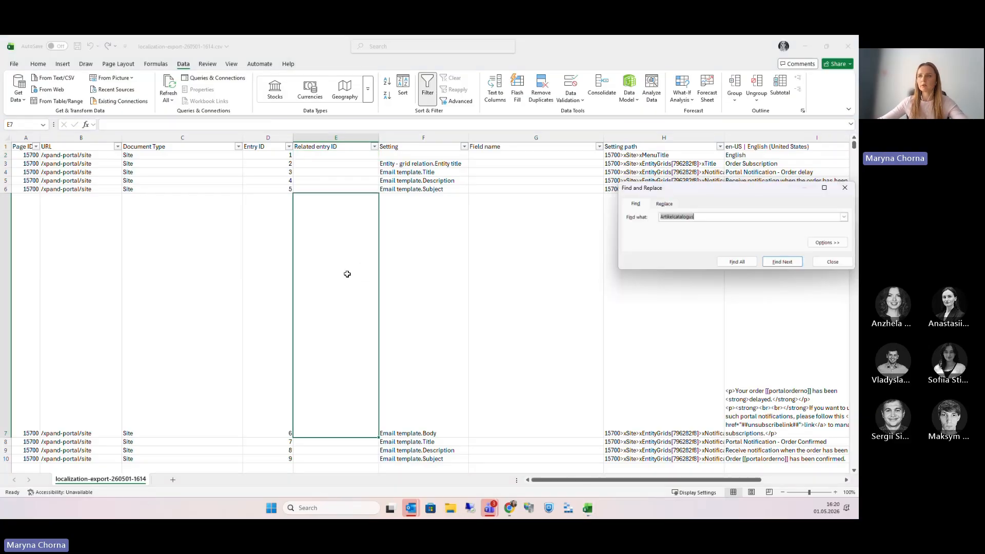
left_click(783, 262)
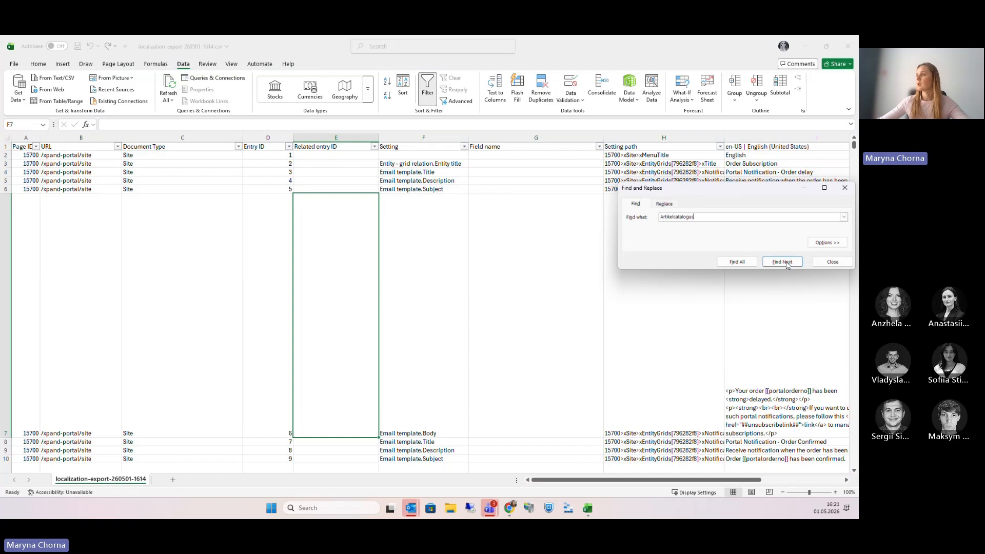
left_click(783, 262)
left_click(783, 262)
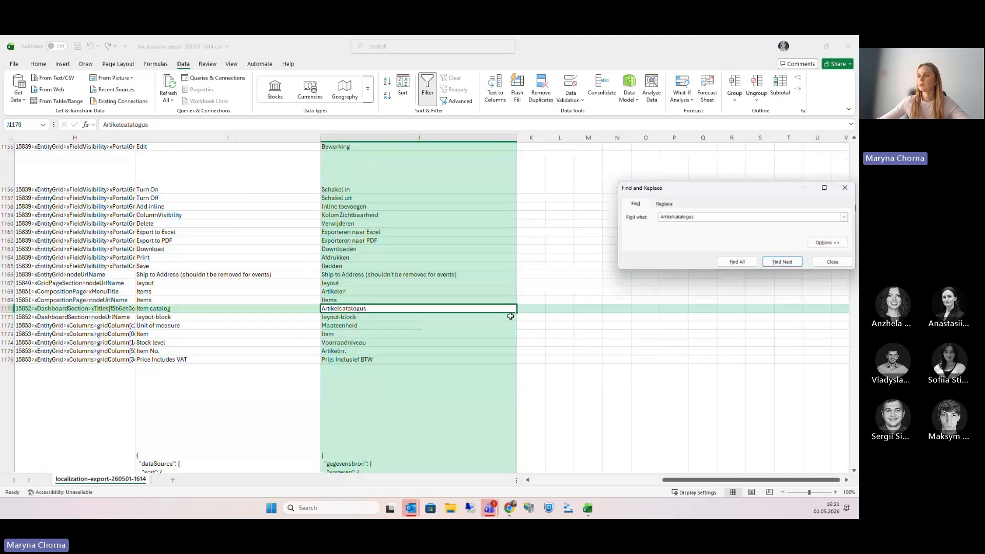
Change row 1170's titles to "Artikelcatalogus demo" in Dutch and "Item catalog demo" in English, and save the CSV.
double_click(377, 308)
type("demo")
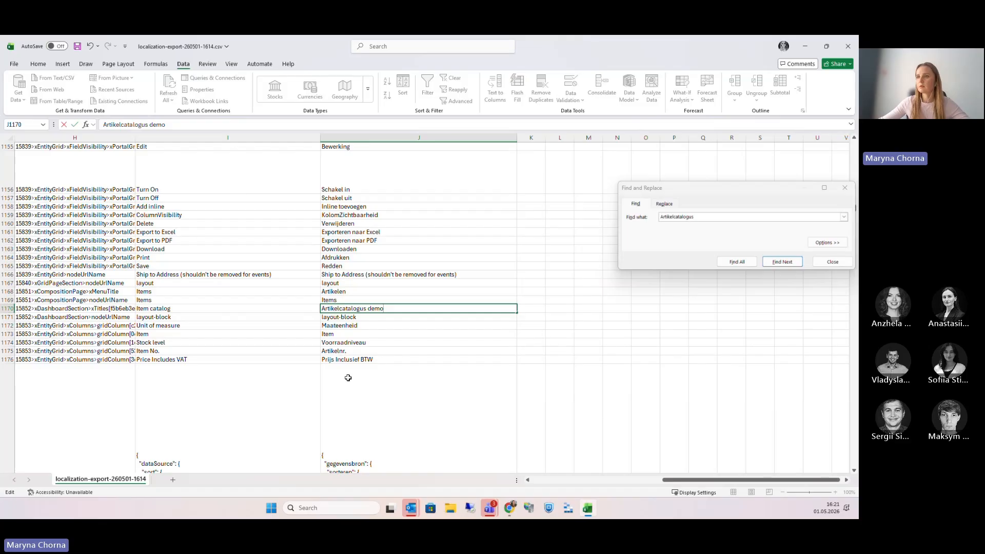
left_click(212, 310)
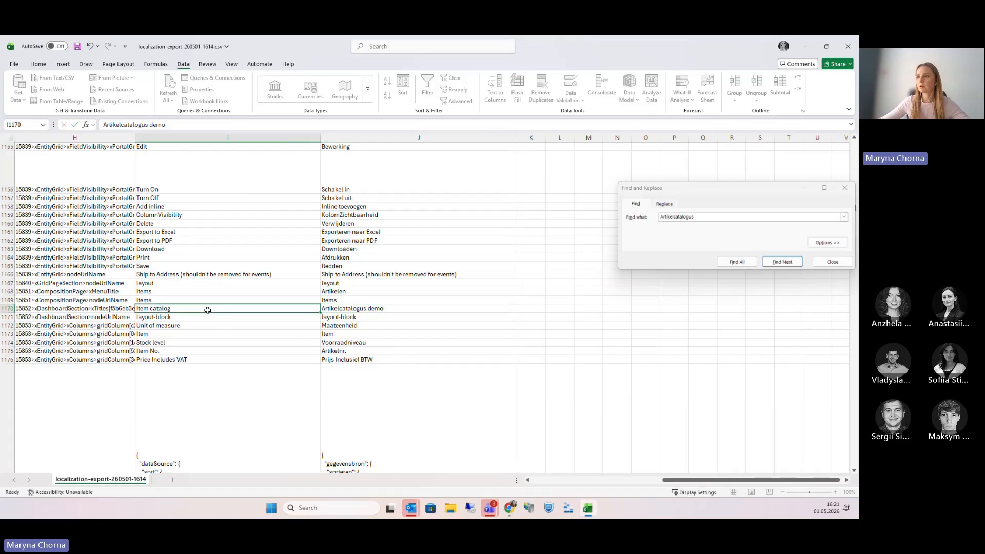
double_click(186, 308)
type("demo")
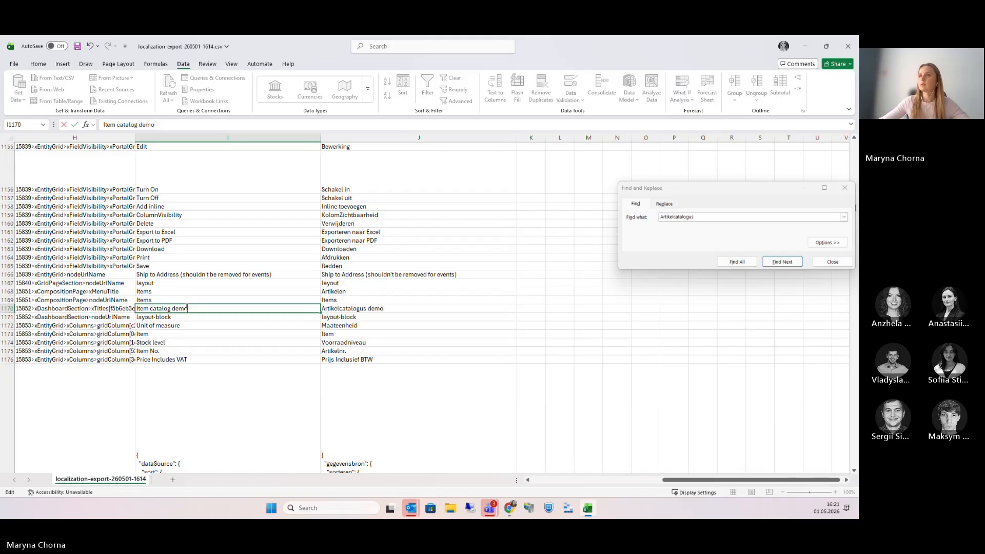
left_click(78, 46)
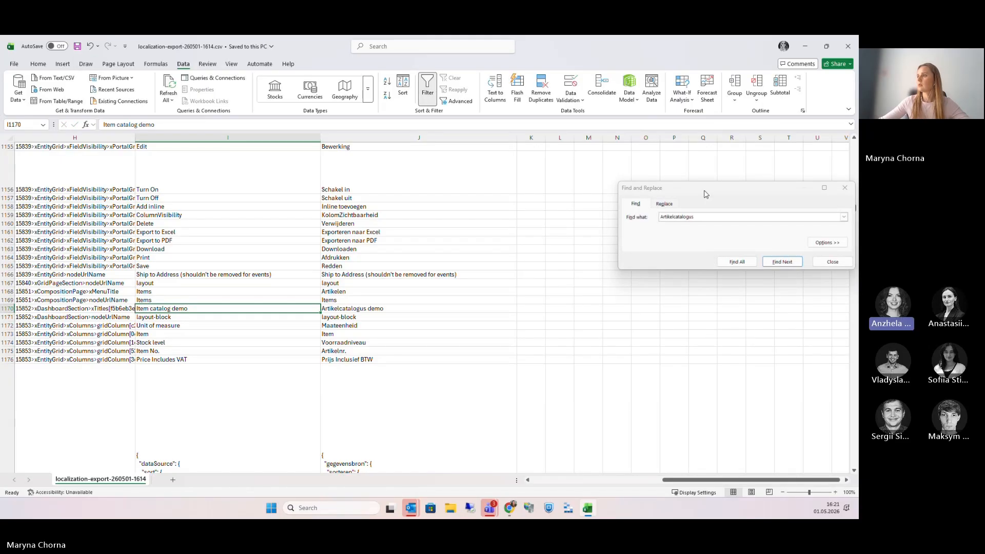
Narrow the English text column, widen the Setting path column, and save the CSV with Find and Replace closed.
left_click_drag(706, 194, 539, 163)
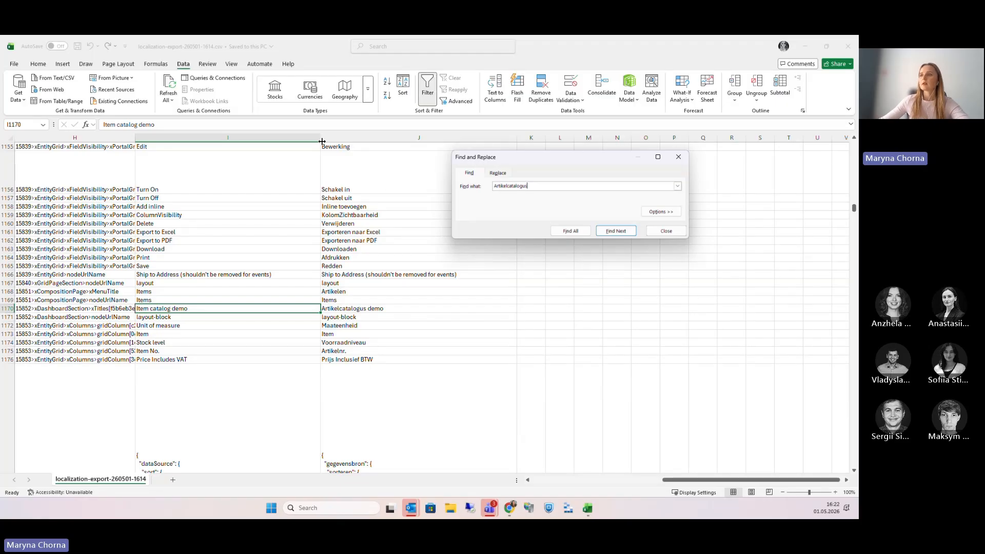
left_click_drag(322, 141, 292, 142)
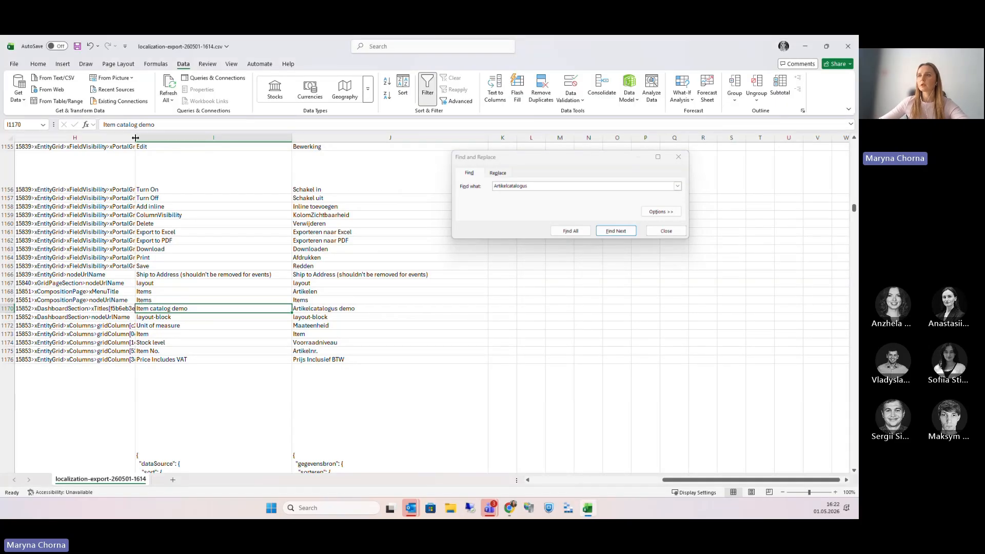
left_click_drag(136, 138, 181, 152)
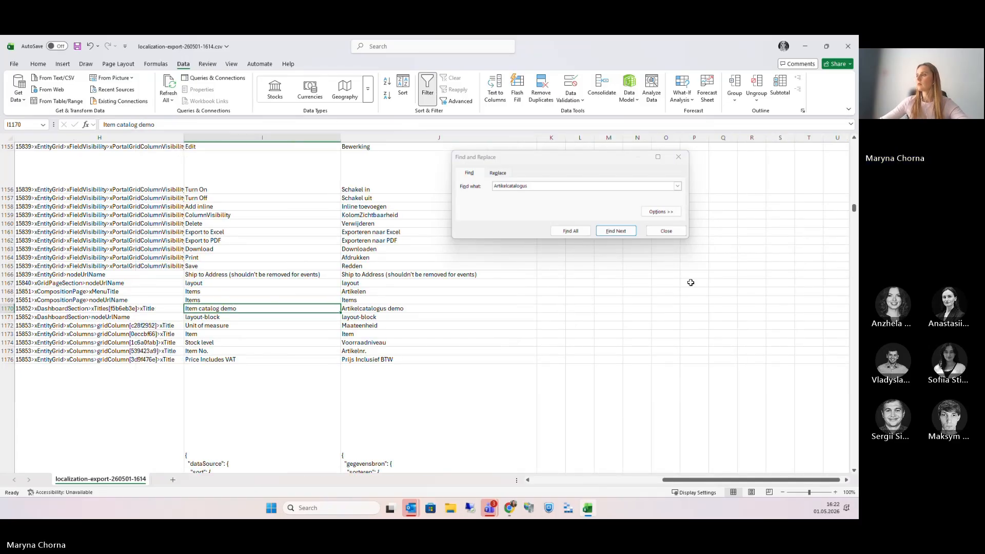
left_click(666, 231)
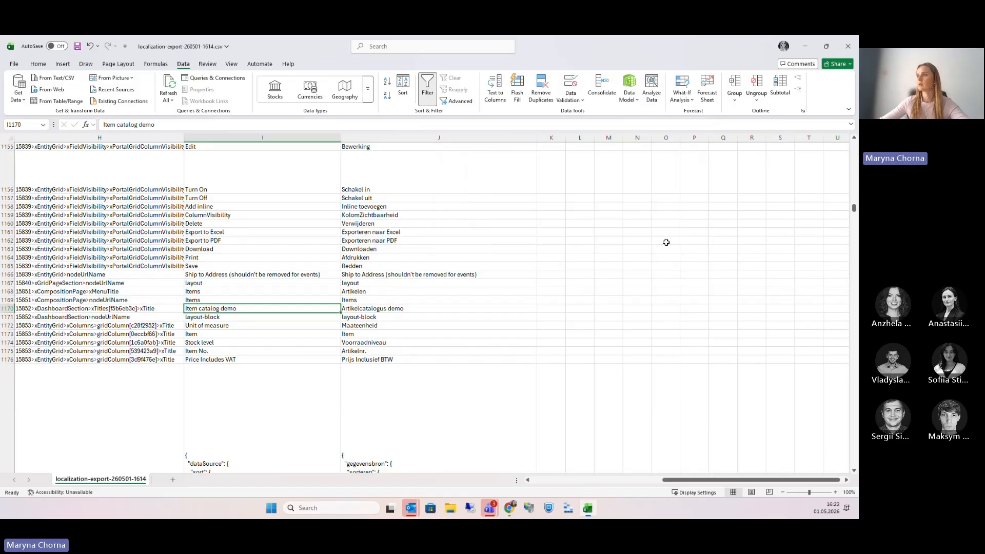
left_click(77, 46)
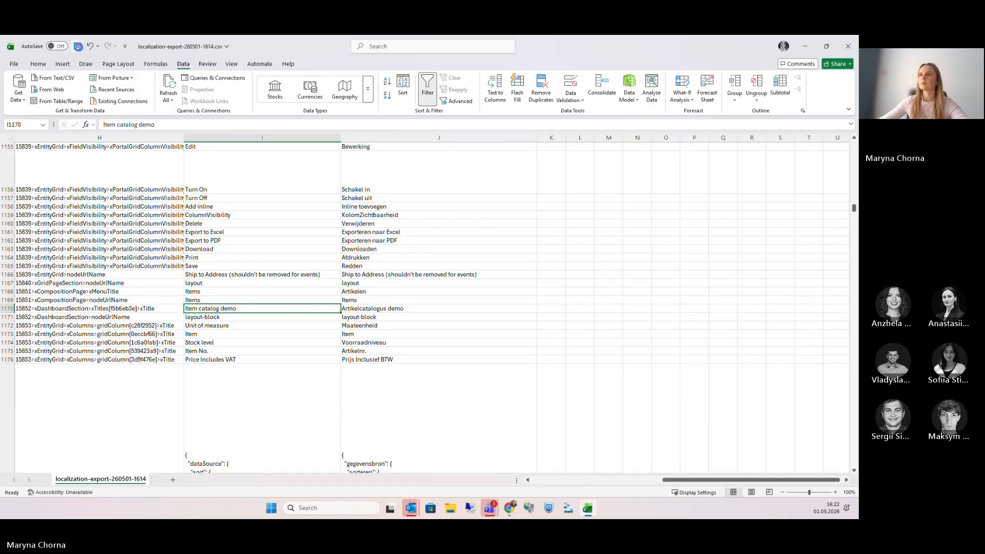
Return to Manage localization in Chrome and import the front-end localization from localization-export-260501-1614.csv, confirming the overwrite.
left_click(806, 46)
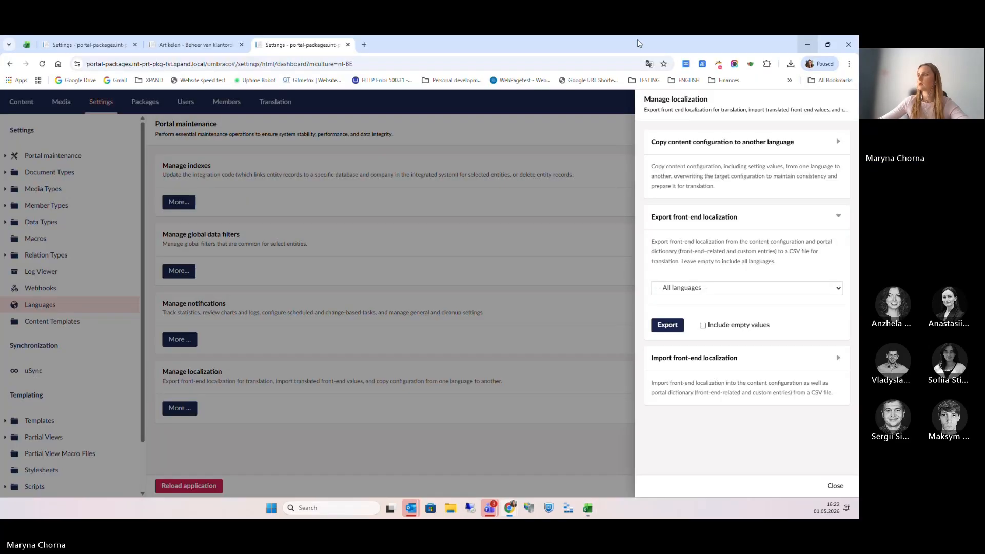
left_click(717, 362)
left_click(681, 430)
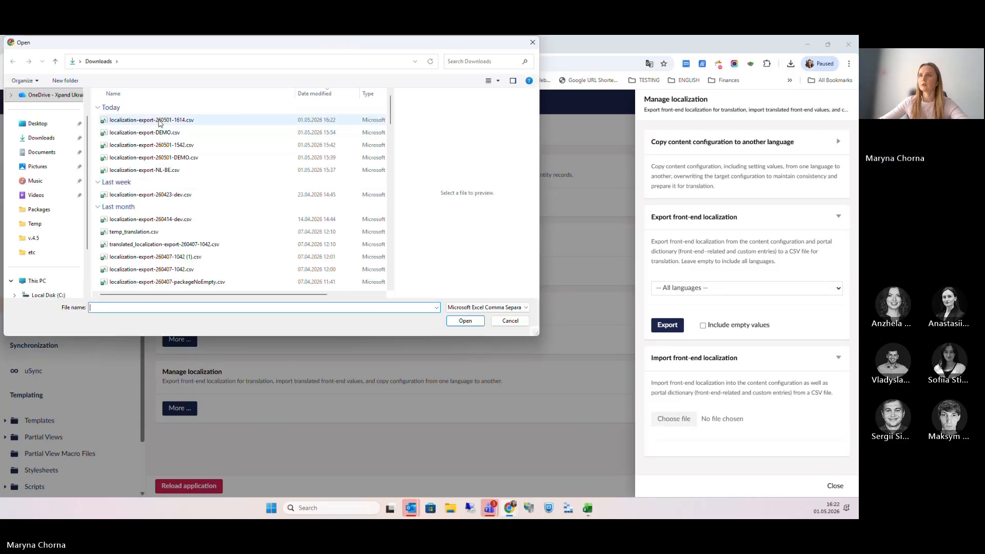
left_click(148, 120)
left_click(465, 321)
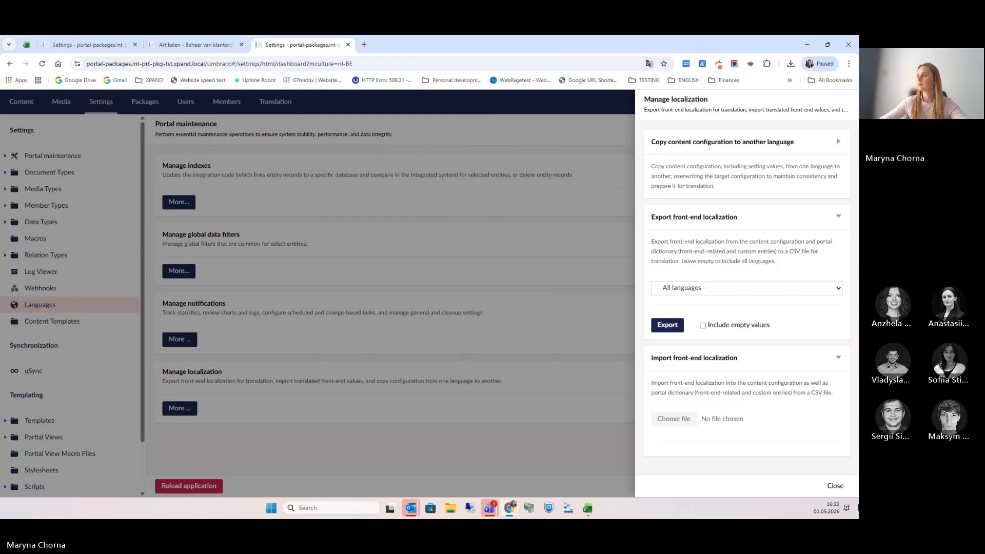
left_click(675, 443)
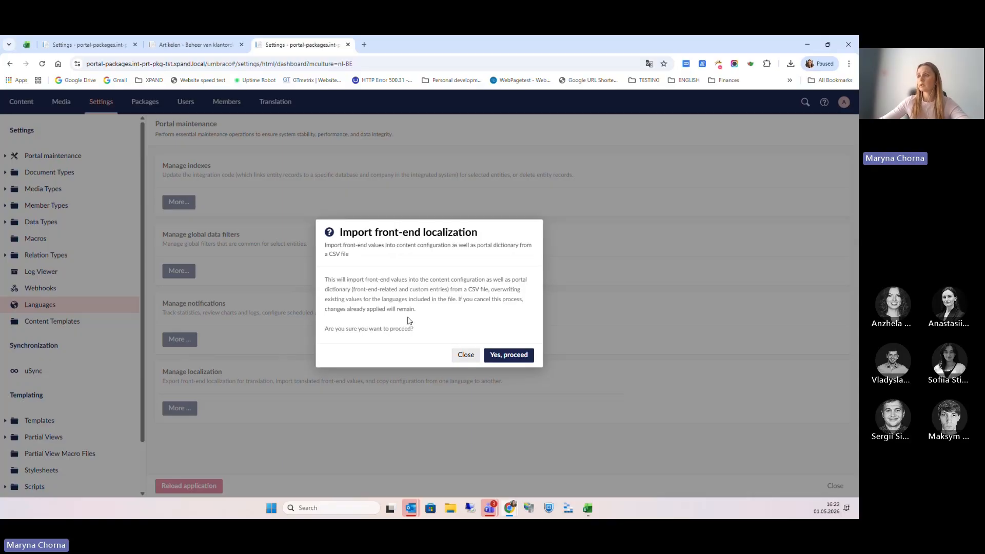
left_click(514, 362)
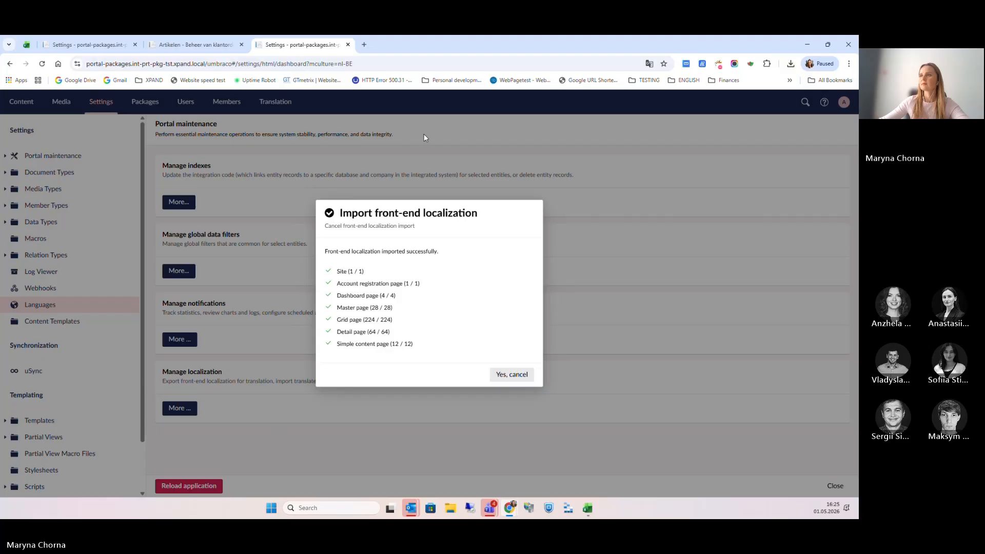
Switch to the customer portal and reload the Artikelen page.
left_click(211, 43)
left_click(42, 65)
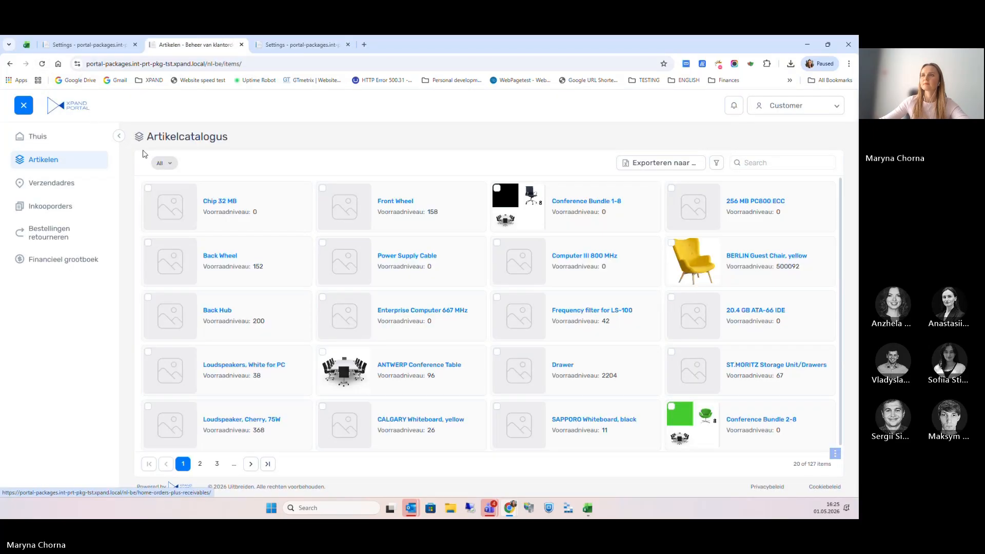
Examine row 1170's setting path and both titles in the Excel export, and return to Chrome to open the portal's Thuis page.
left_click(587, 508)
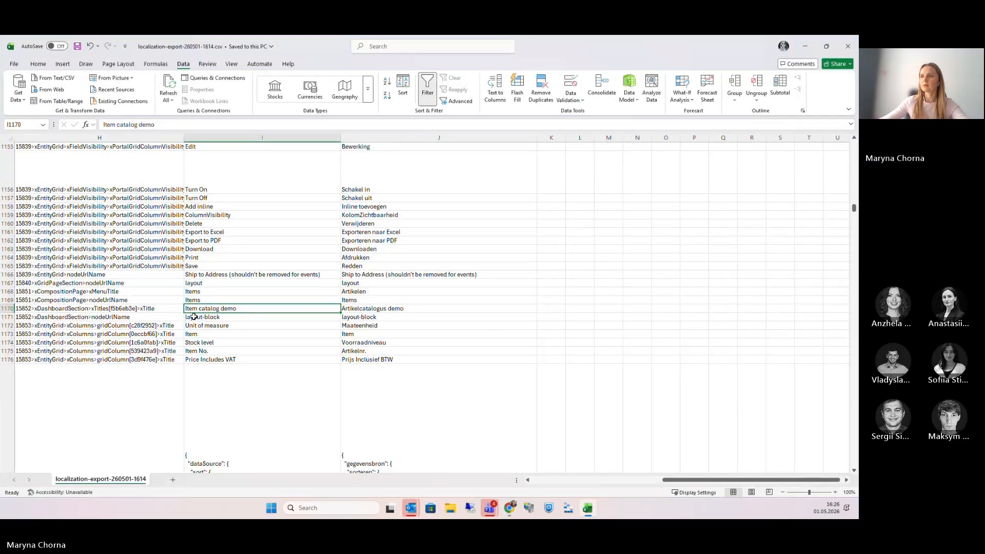
left_click(222, 319)
left_click(214, 310)
left_click(356, 308)
left_click(238, 310)
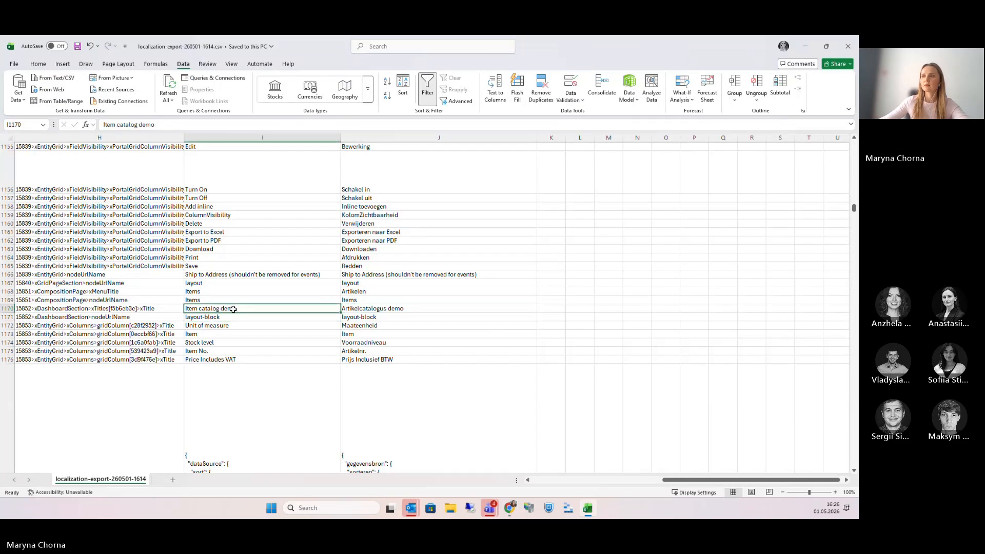
left_click(74, 310)
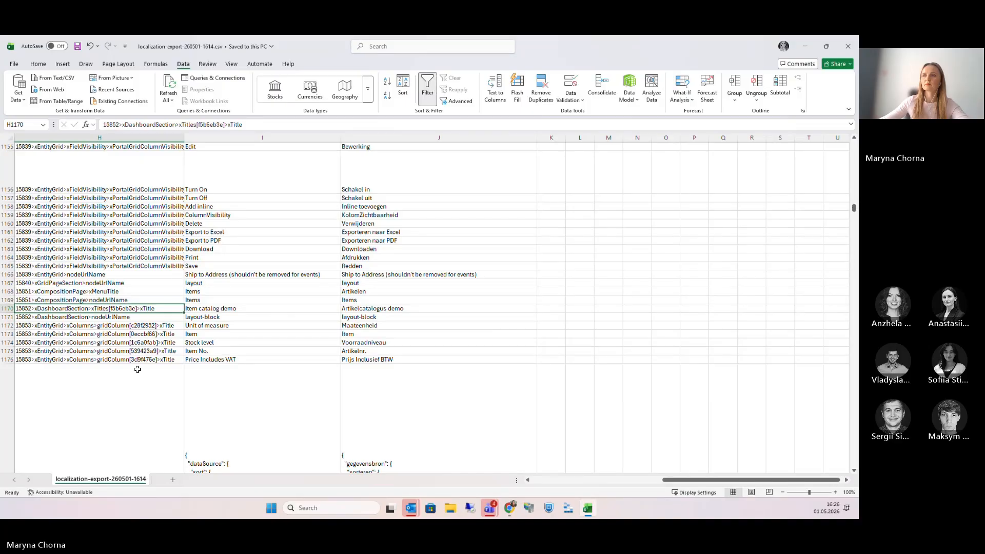
scroll(138, 335, "down", 1)
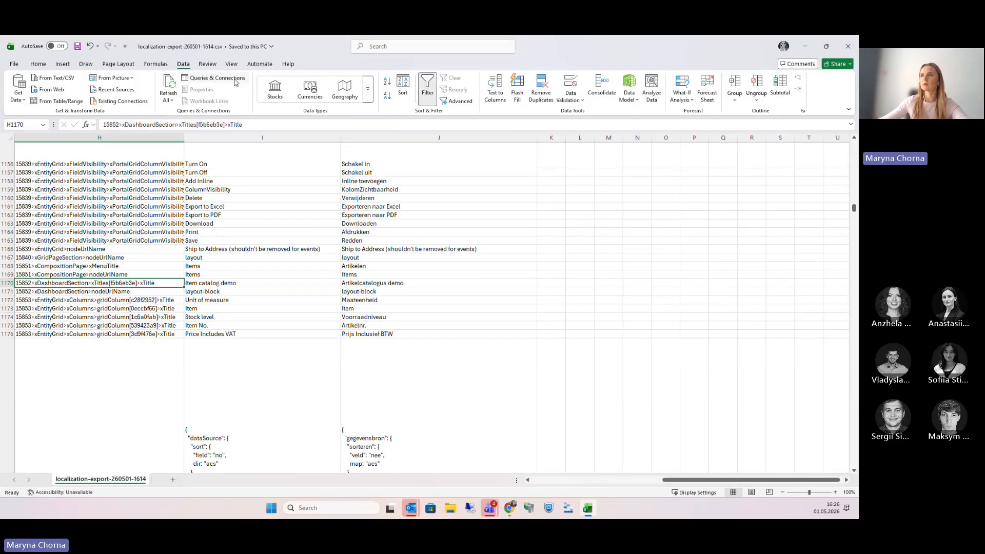
scroll(336, 333, "up", 1)
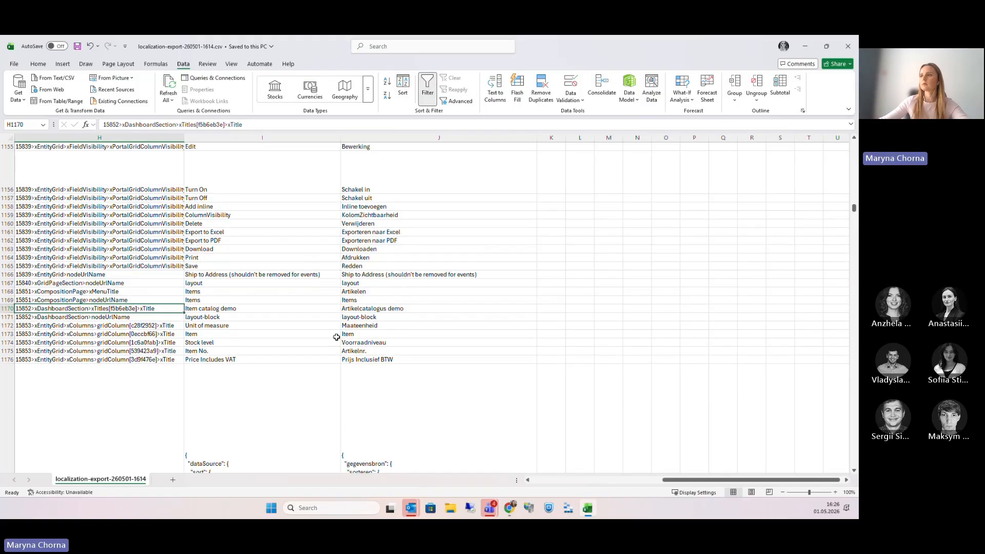
left_click(804, 47)
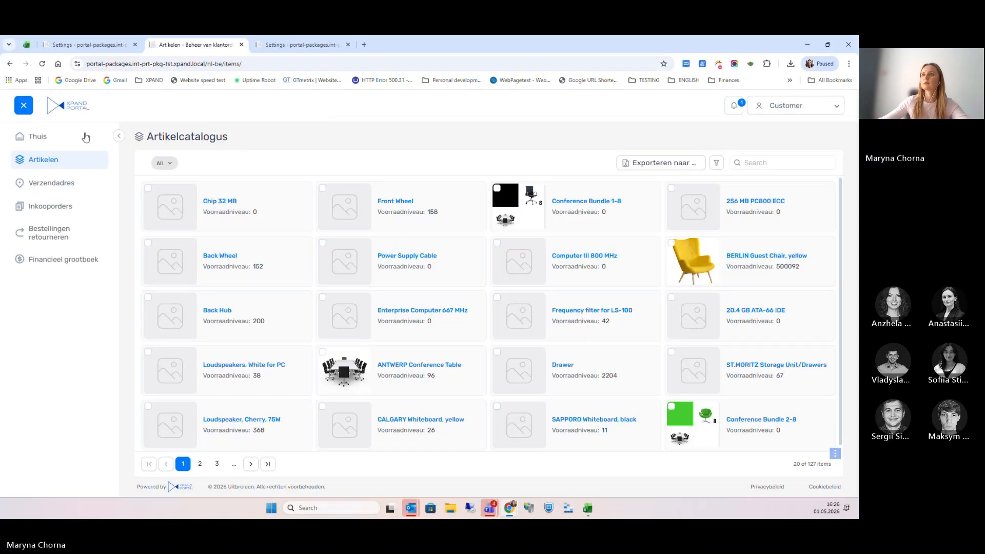
left_click(60, 140)
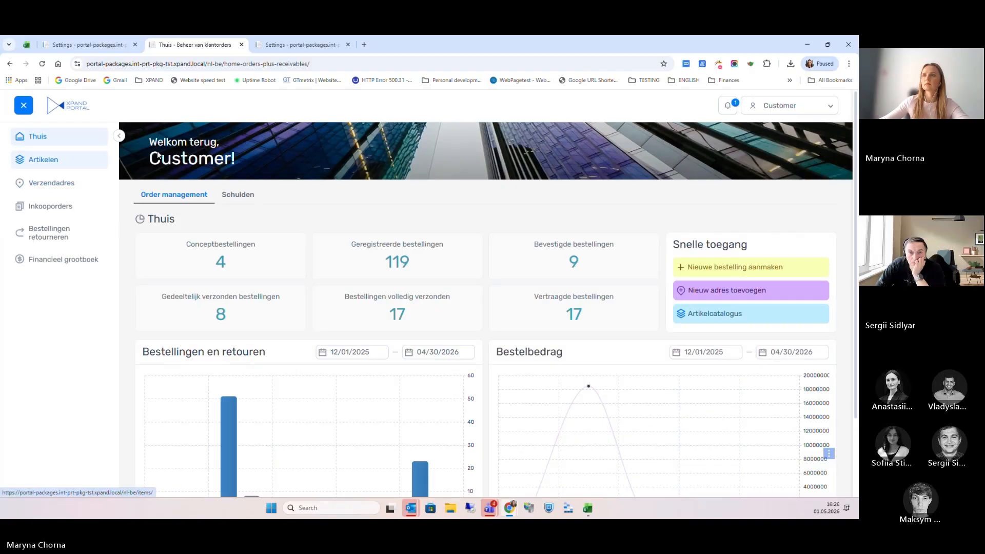
Reload the back office and open the layout-block under Items in the site content, expanding its Titles entry.
left_click(89, 45)
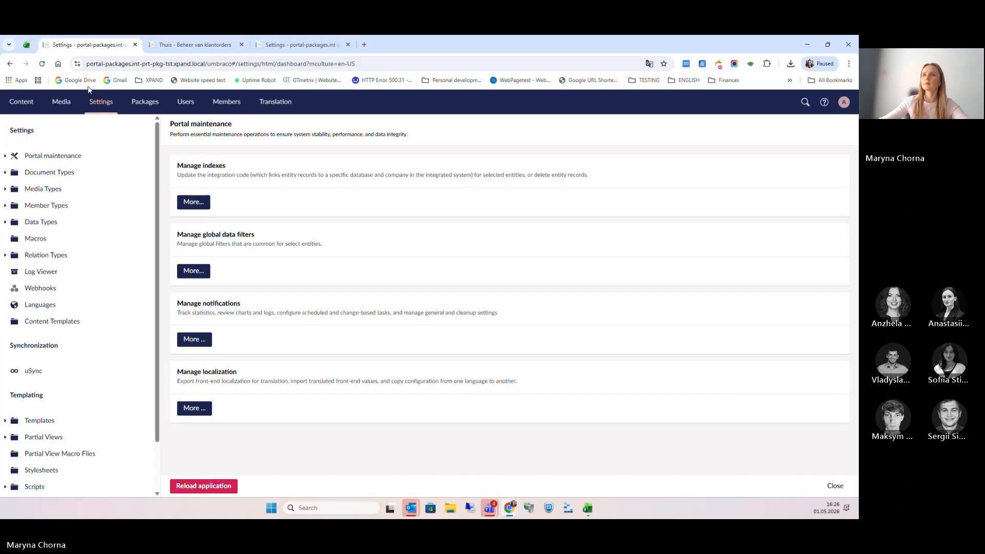
left_click(42, 63)
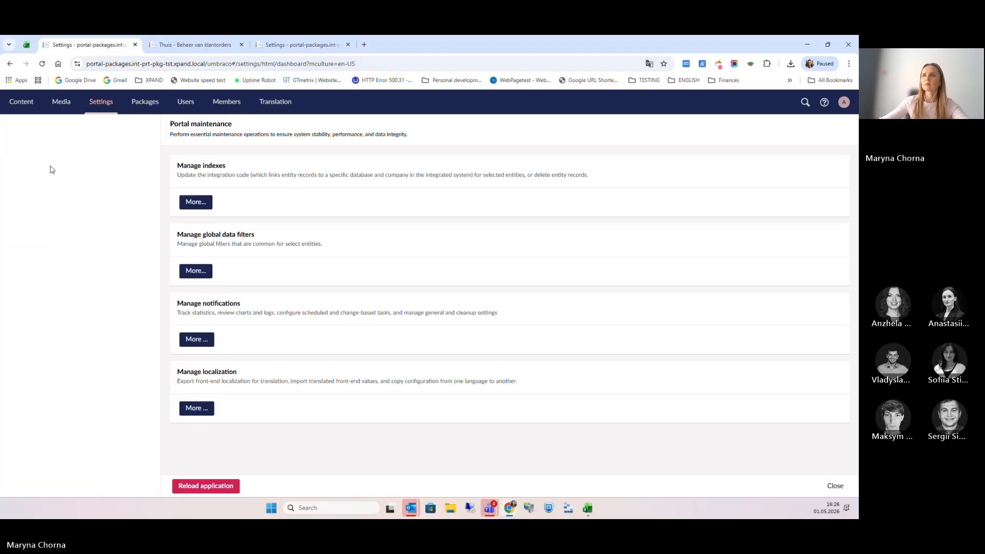
left_click(21, 101)
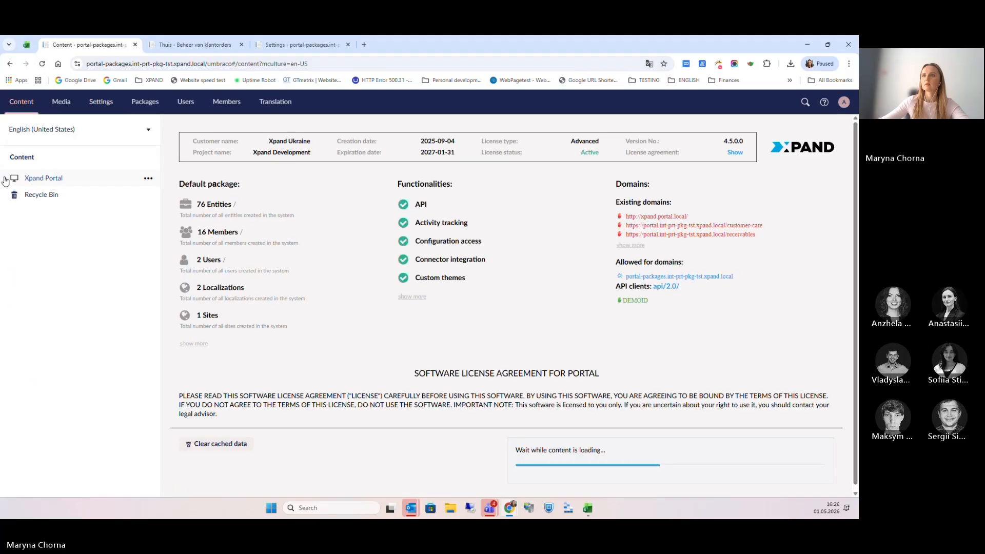
left_click(5, 178)
left_click(13, 195)
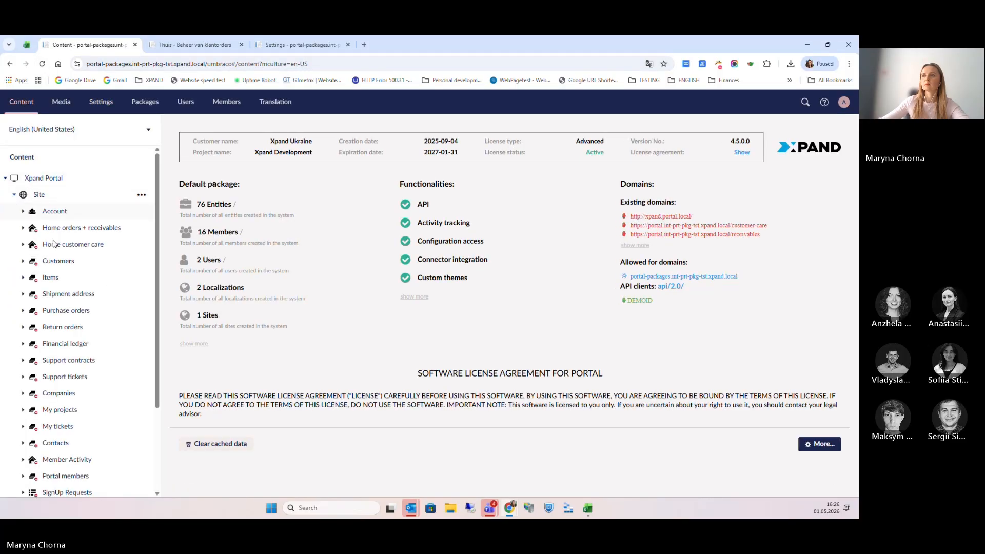
left_click(22, 277)
left_click(66, 295)
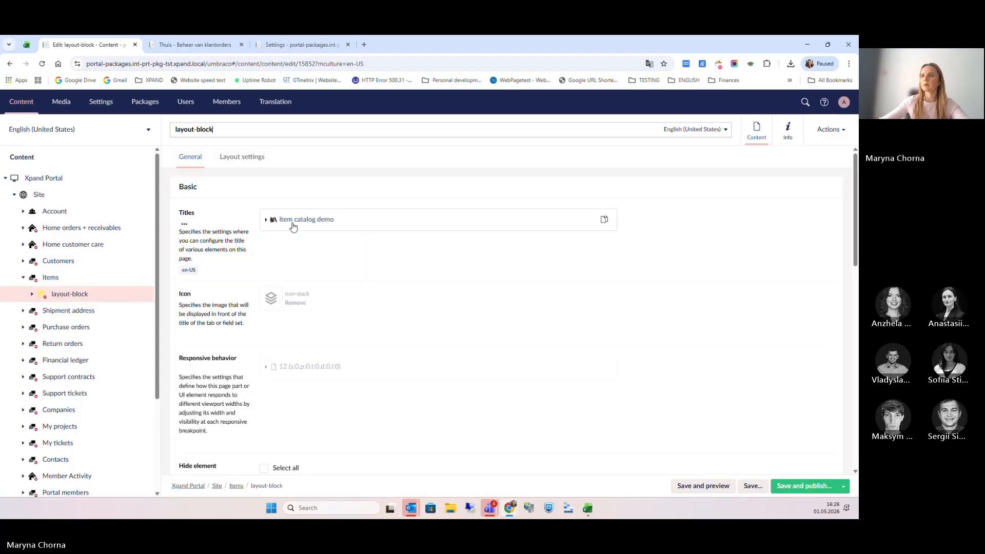
left_click(293, 221)
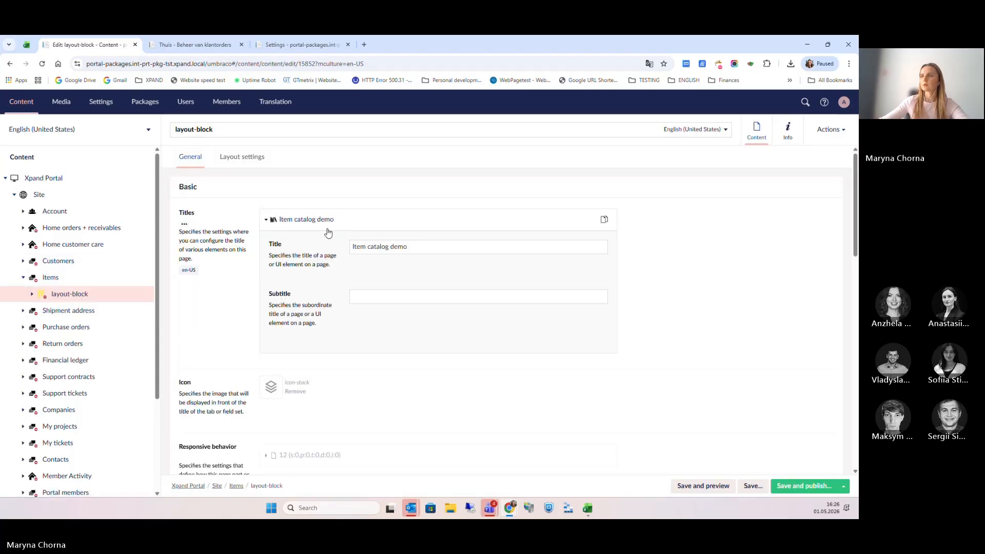
Switch the content language to Dutch (Belgium) and save and publish the layout-block's Dutch variant.
left_click(303, 228)
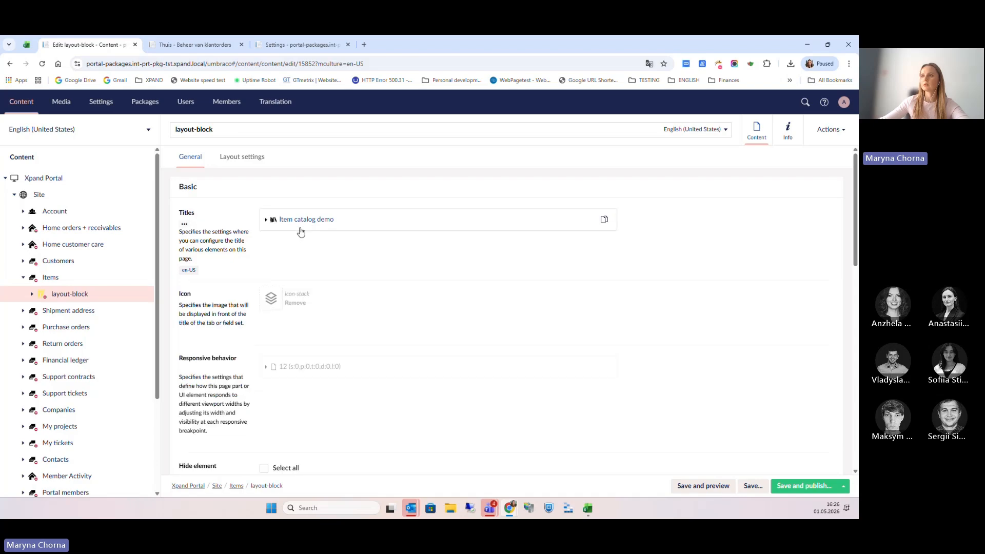
left_click(52, 131)
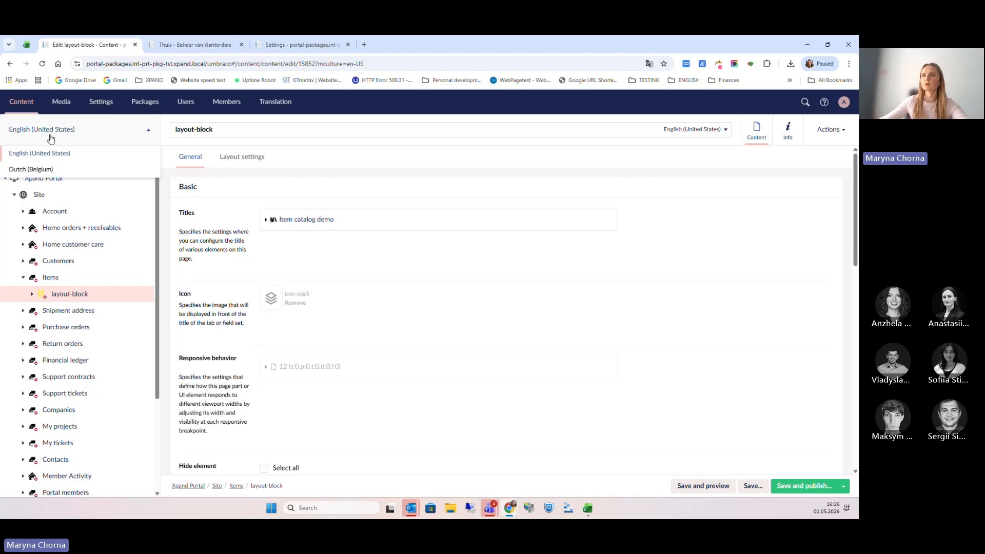
left_click(39, 170)
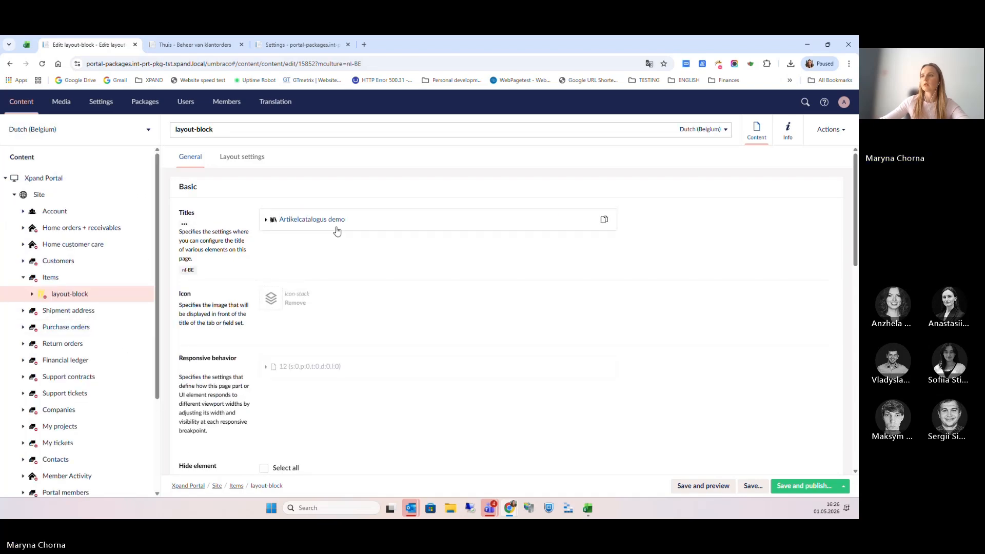
left_click(336, 230)
left_click(310, 223)
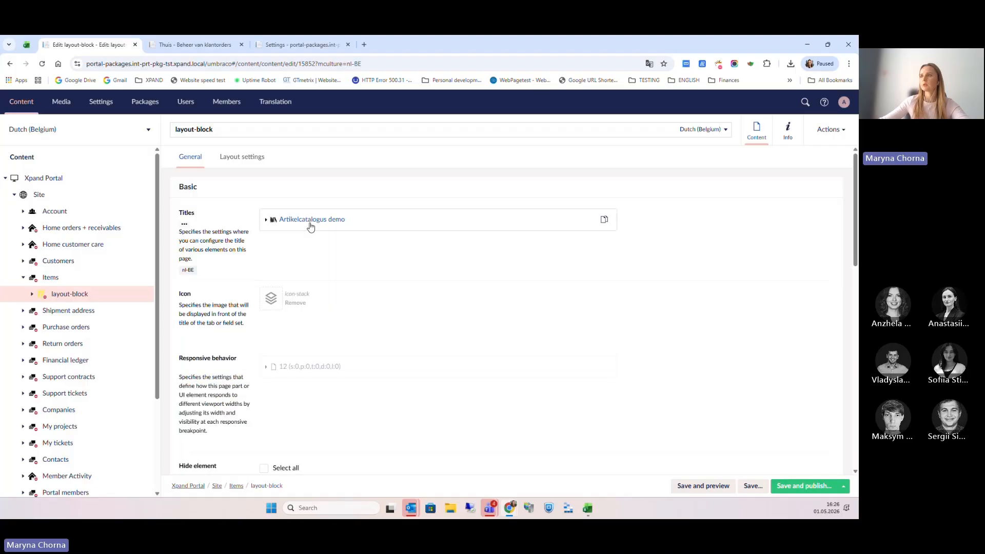
left_click(793, 485)
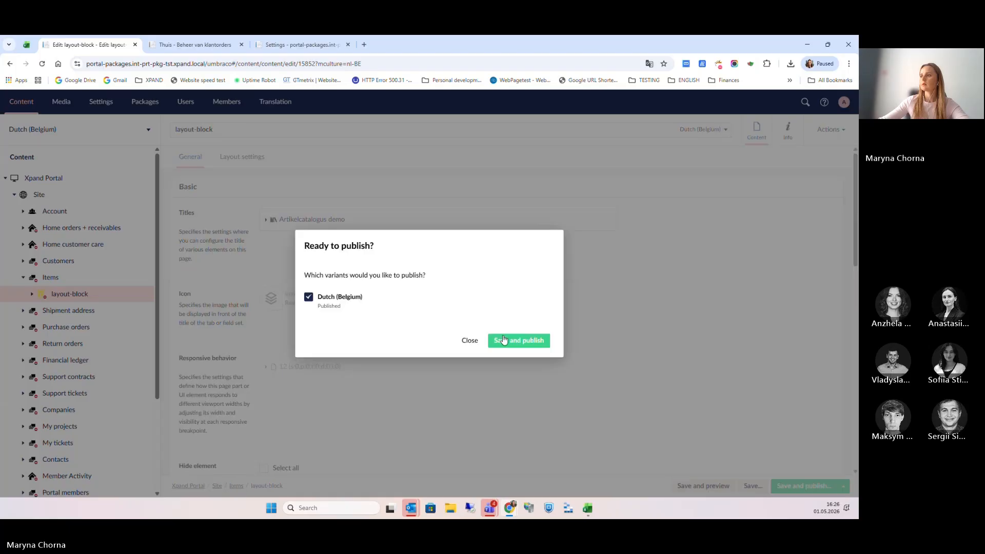
left_click(502, 340)
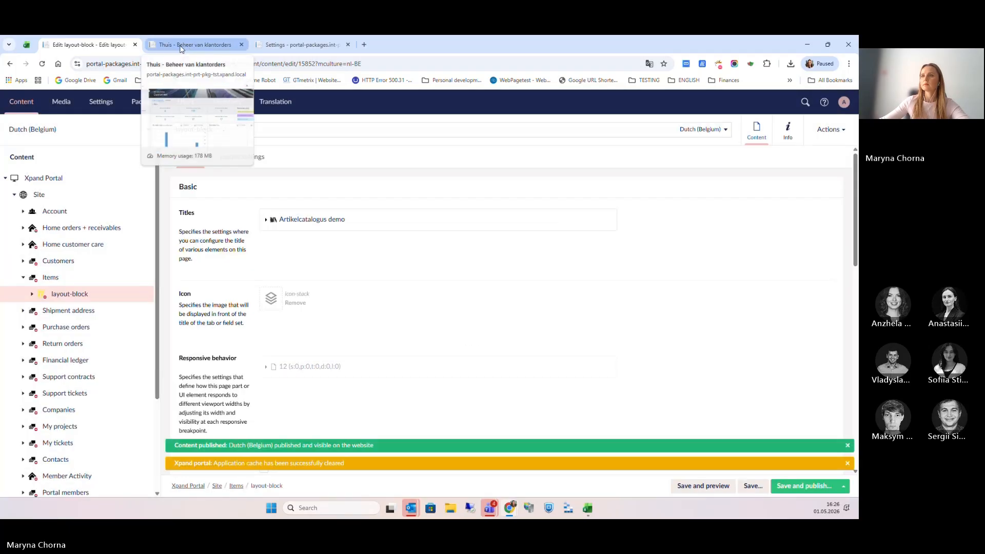
Return to the customer portal, reload it and check the heading of the Artikelen page.
left_click(187, 46)
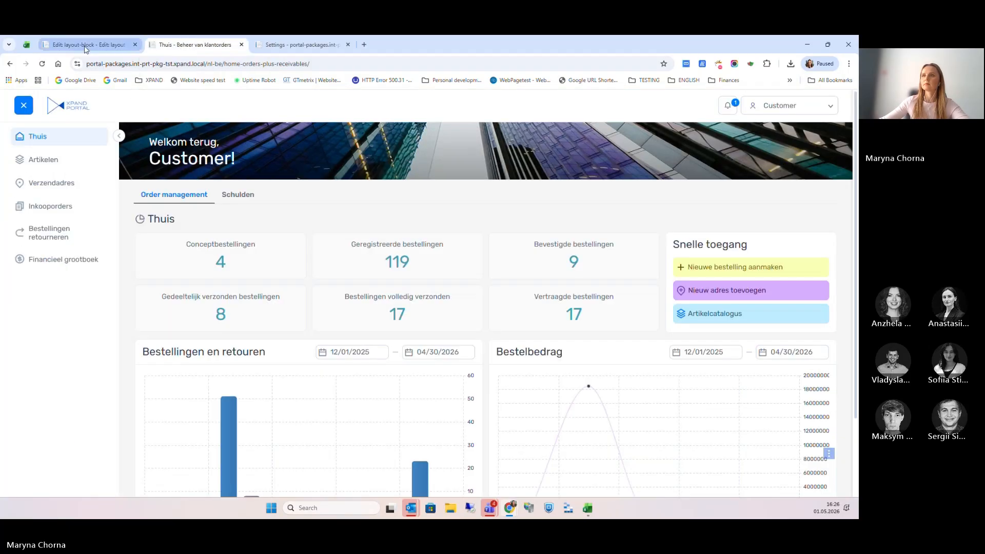
left_click(42, 64)
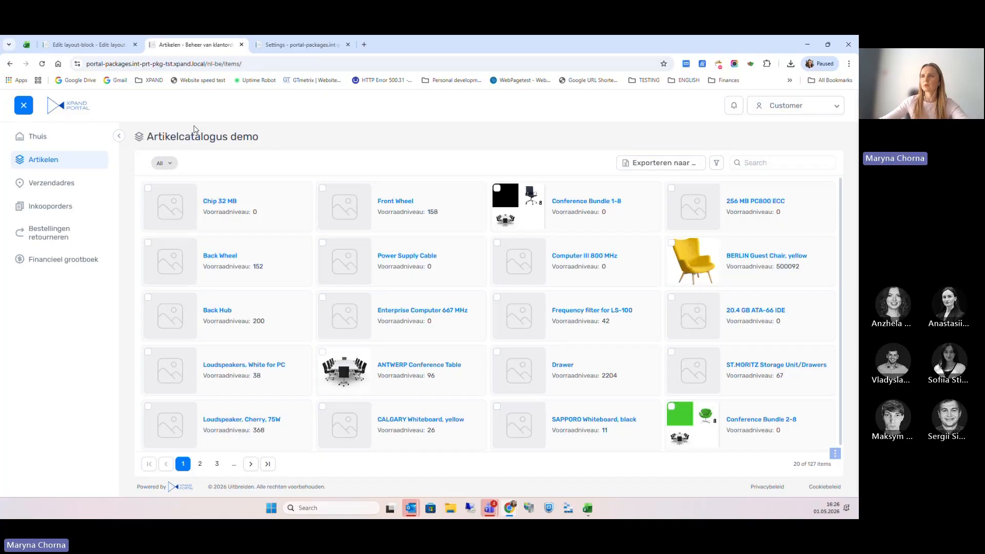
triple_click(260, 137)
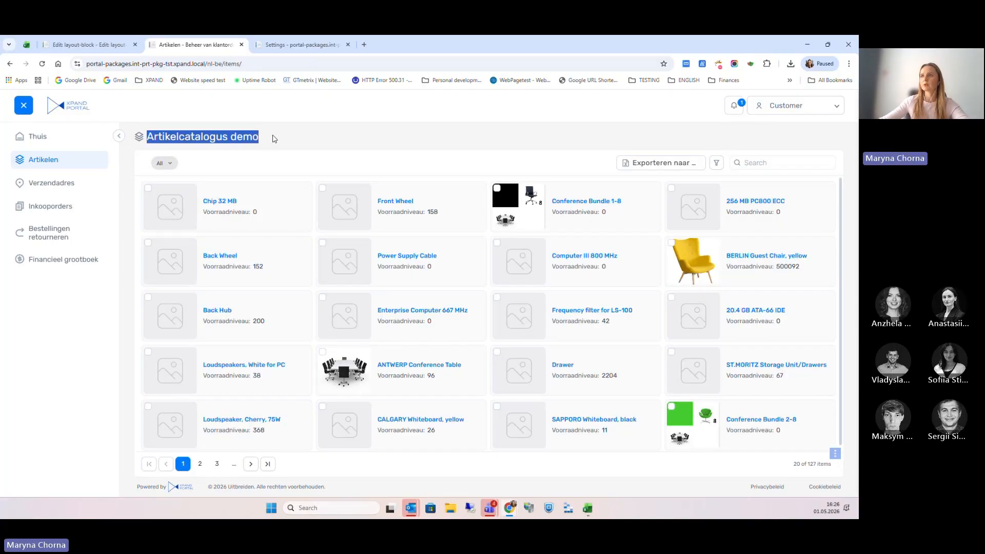
left_click(274, 139)
Change the customer portal's display language from Dutch to English.
left_click(783, 107)
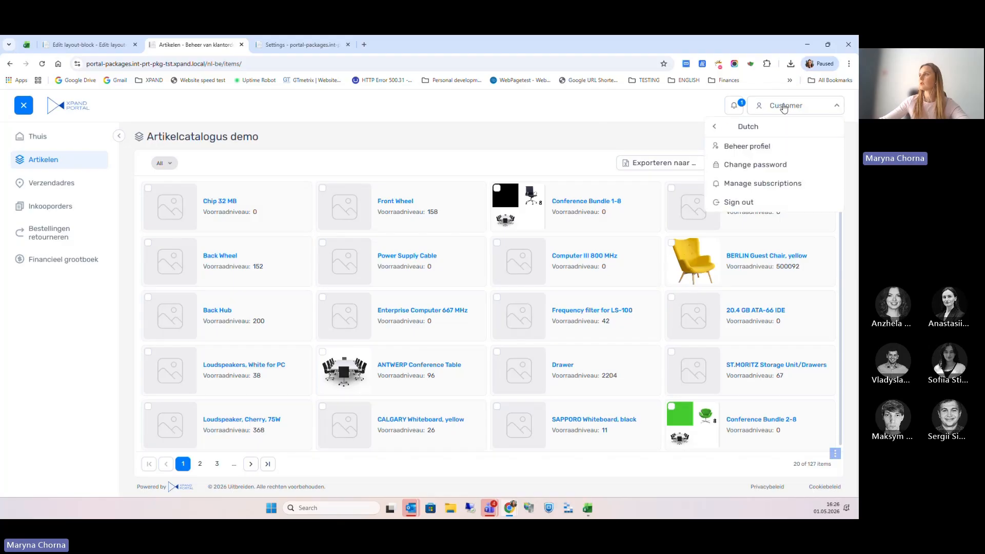
left_click(748, 126)
left_click(662, 128)
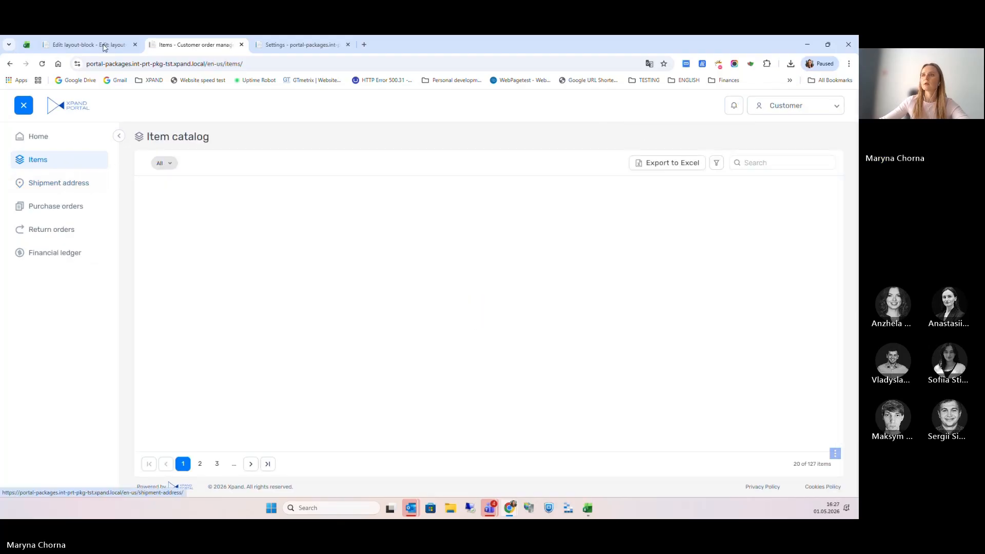
Save and publish the layout-block's English (United States) variant in the back office, and return to the portal's Items page.
left_click(87, 45)
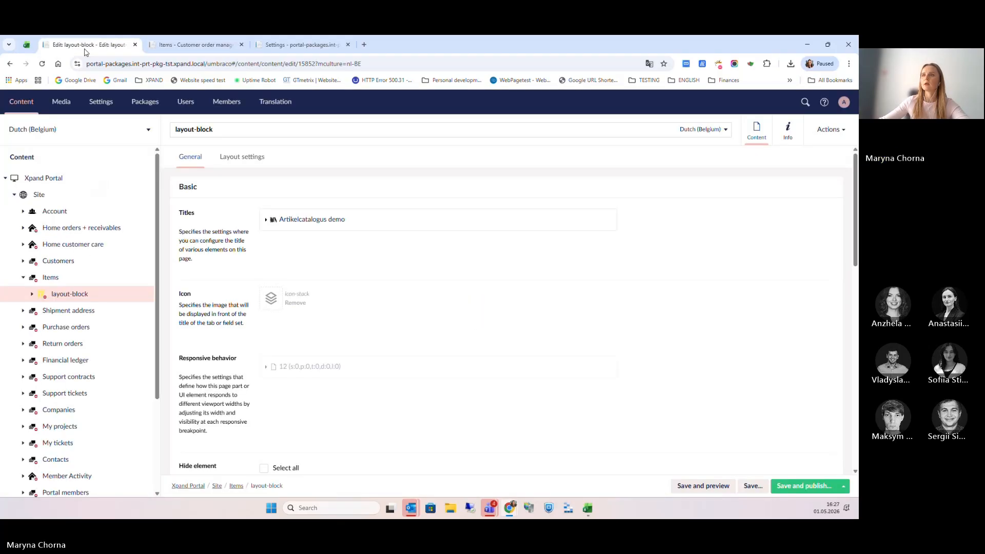
left_click(78, 130)
left_click(46, 154)
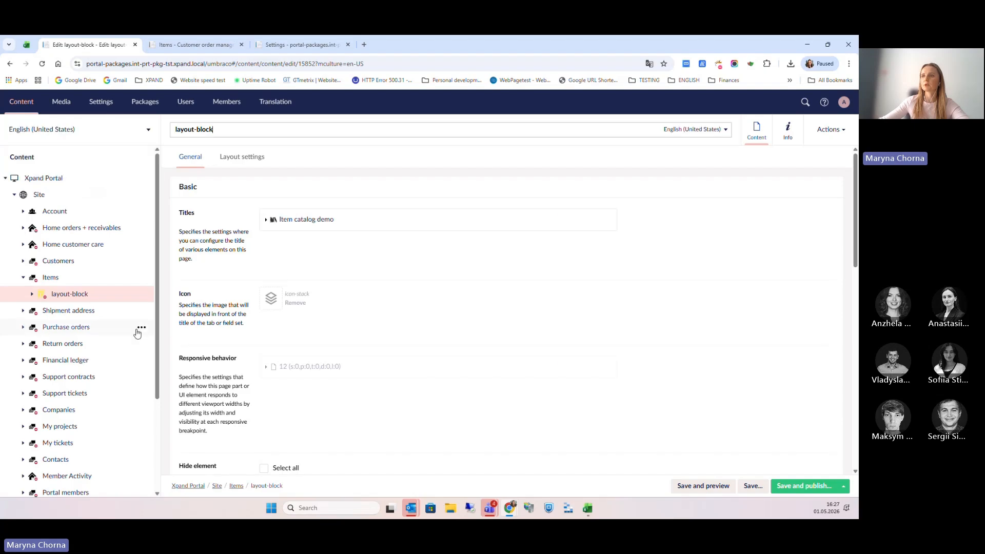
left_click(791, 486)
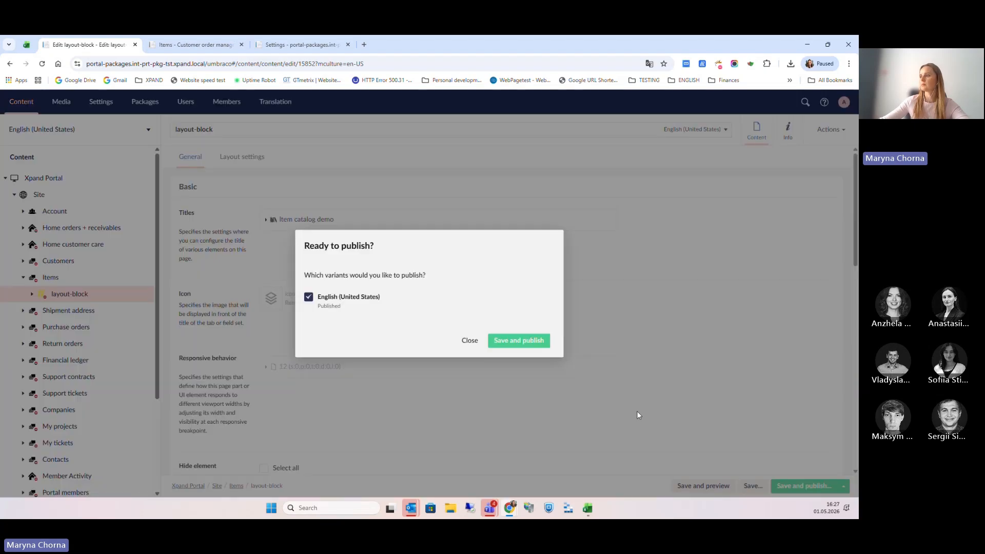
left_click(513, 340)
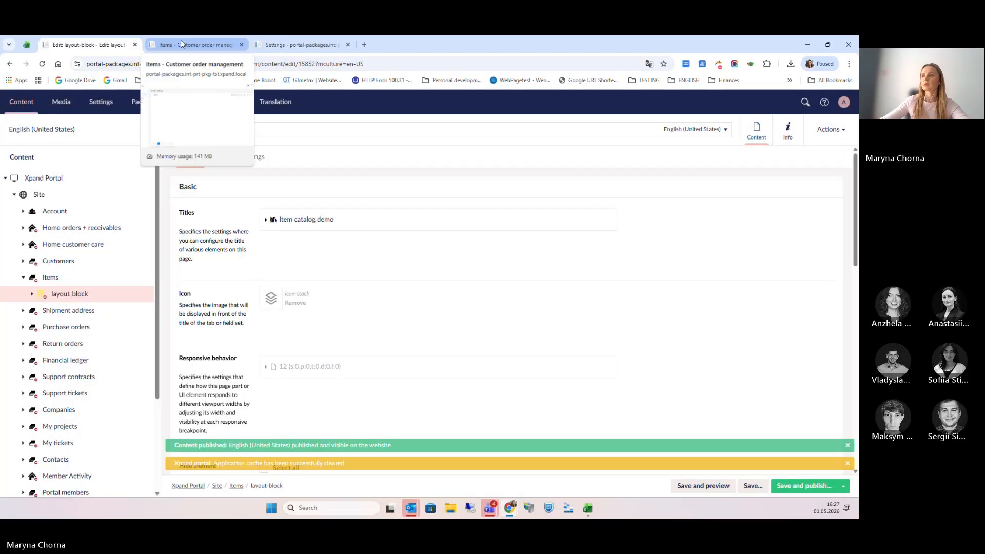
left_click(181, 41)
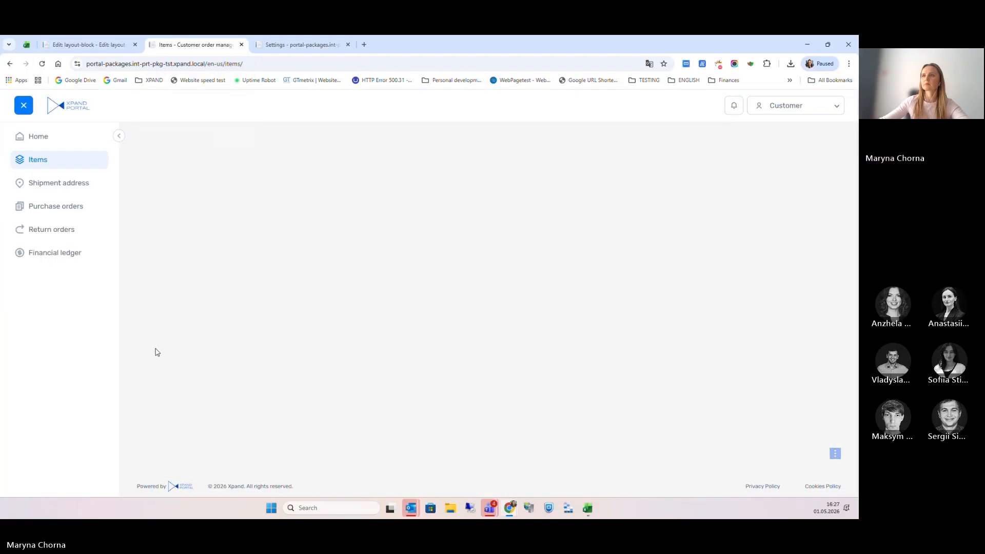